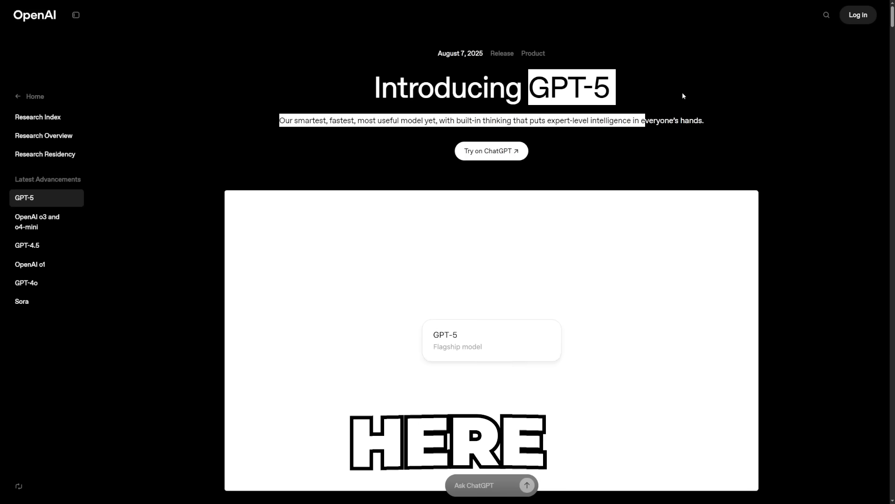
Step: Autoscroll down the GPT-5 announcement until the Jumping Ball Runner game demo and its prompt show
middle_click(748, 92)
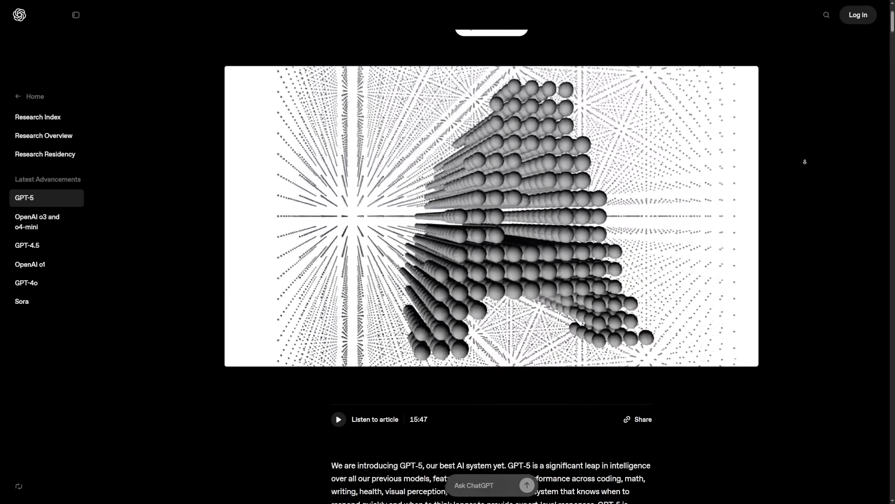
scroll(804, 187, "down", 3)
scroll(804, 187, "down", 8)
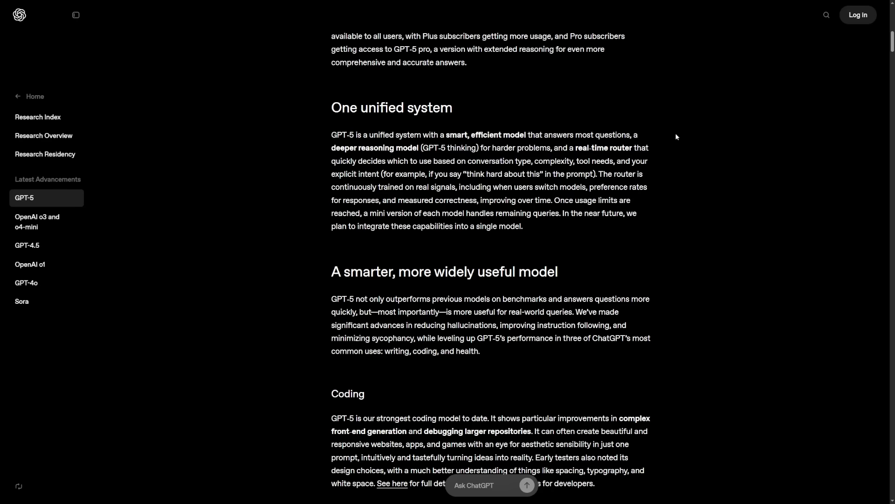
middle_click(698, 259)
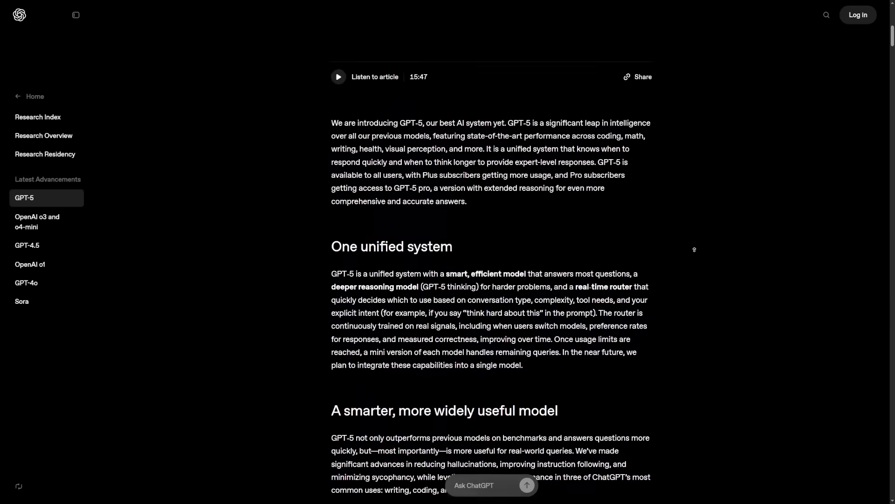
left_click(693, 253)
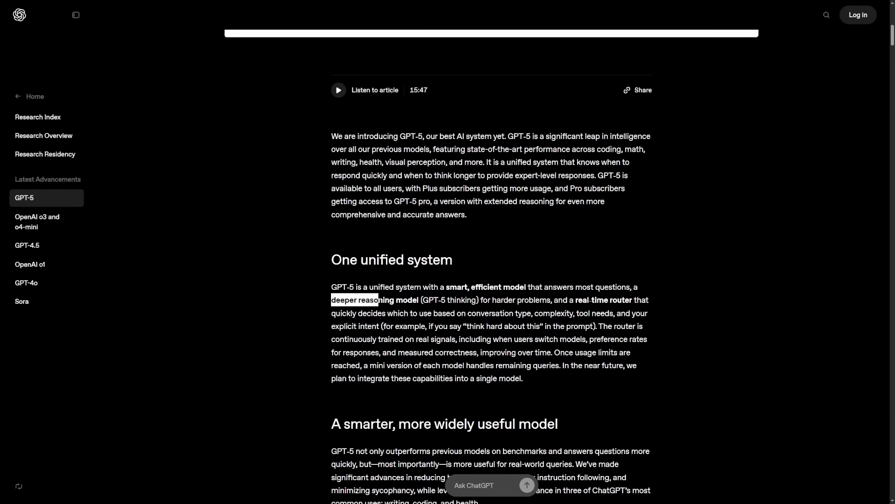
middle_click(686, 255)
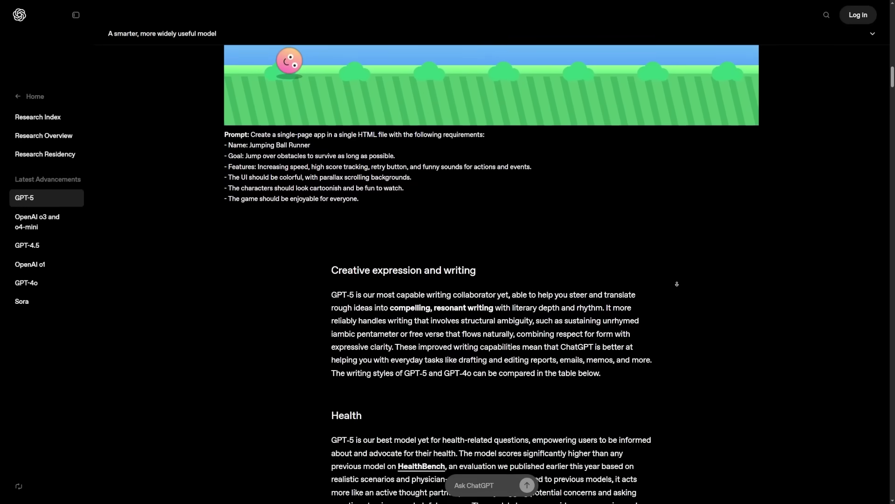
left_click(675, 285)
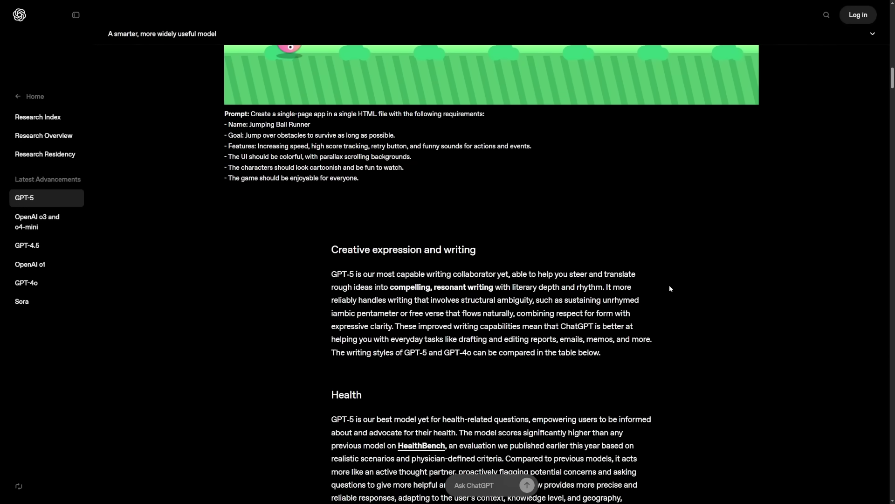
middle_click(657, 262)
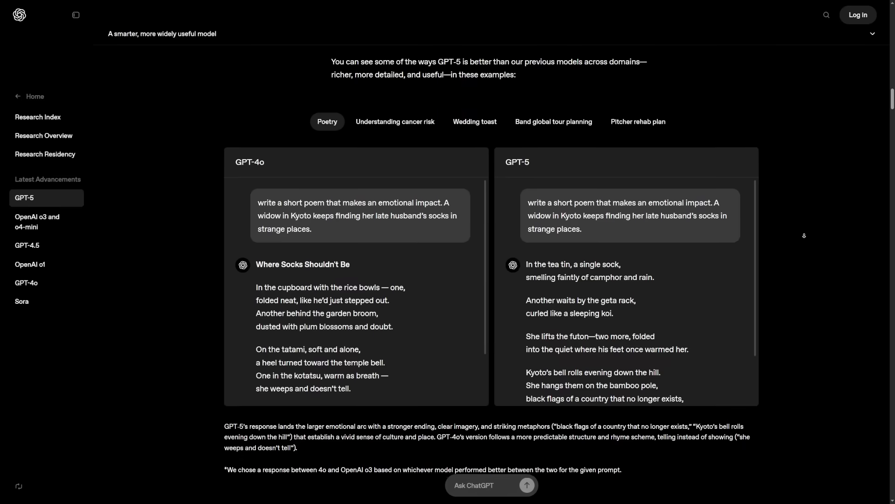
Step: Stop at the examples and view the Wedding toast, Band tour and Pitcher rehab comparisons
middle_click(805, 236)
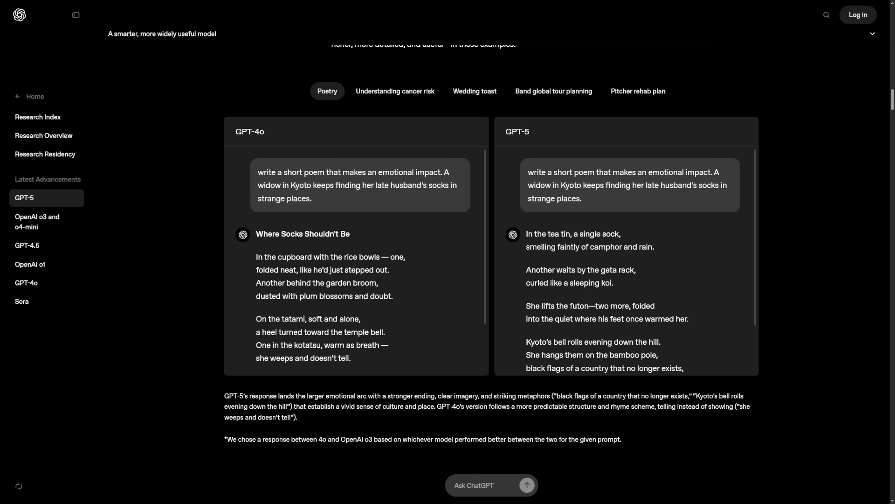
left_click(470, 95)
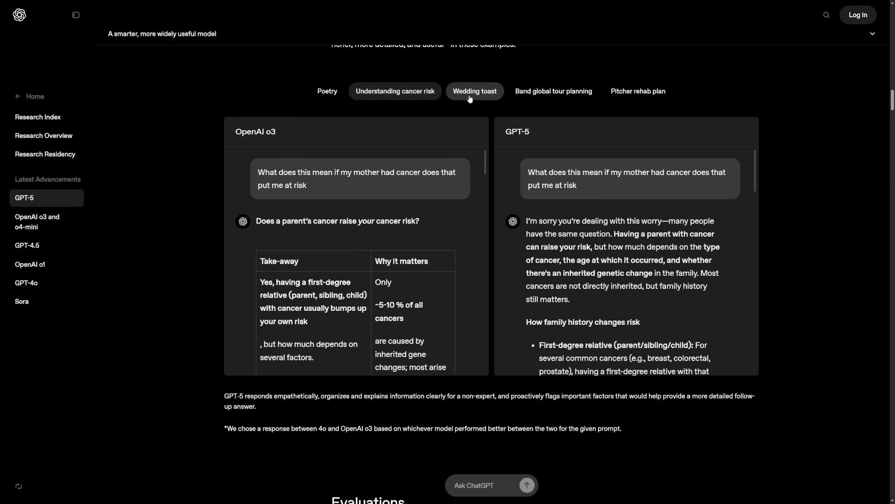
left_click(536, 98)
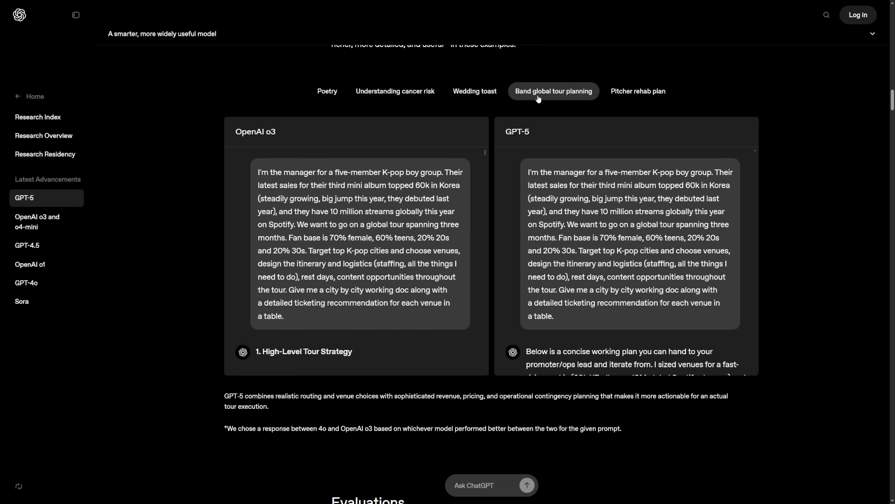
left_click(619, 98)
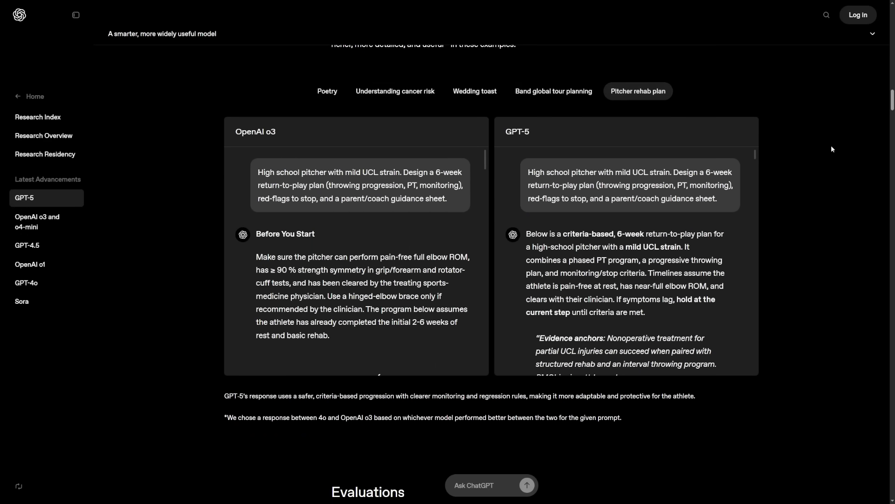
Step: Return to the Poetry example and read through the GPT-5 sock poem
left_click(325, 95)
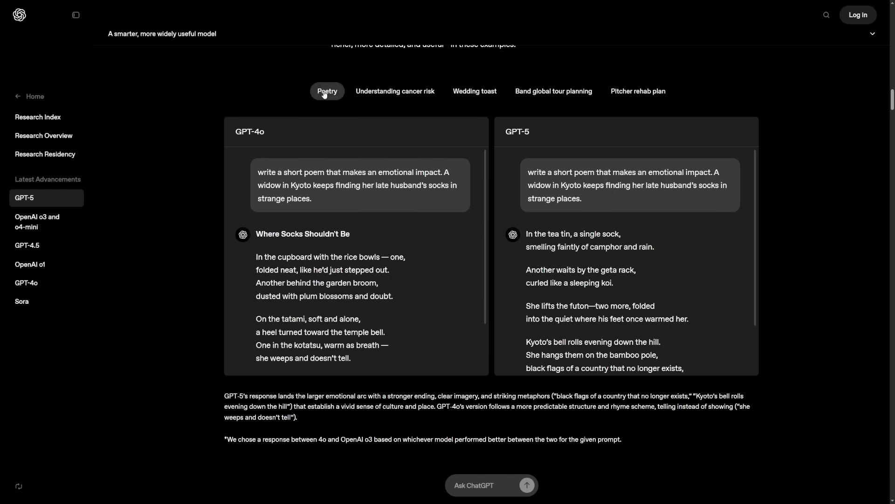
middle_click(816, 209)
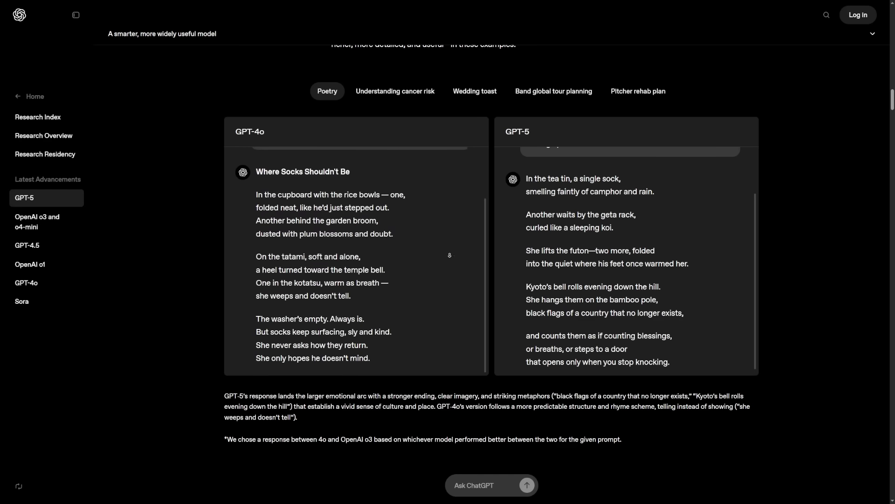
scroll(440, 277, "up", 2)
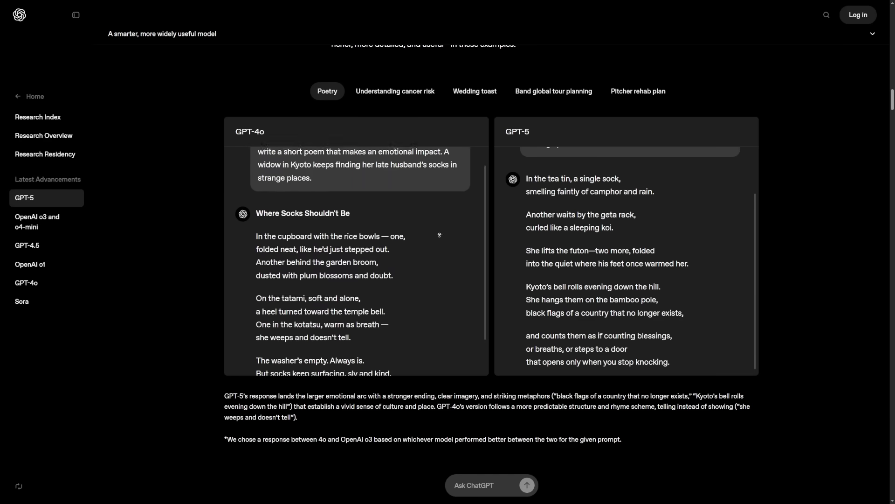
scroll(656, 238, "up", 2)
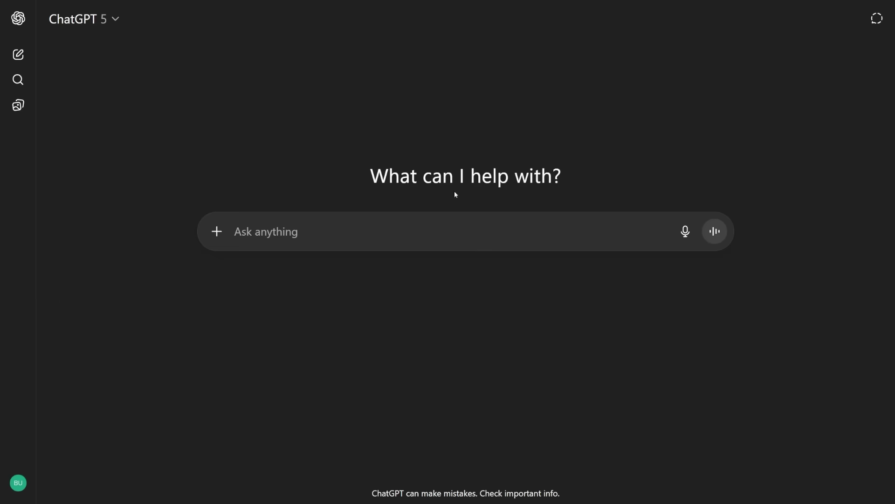
Step: Ask ChatGPT what time it is in Tokyo
left_click(715, 232)
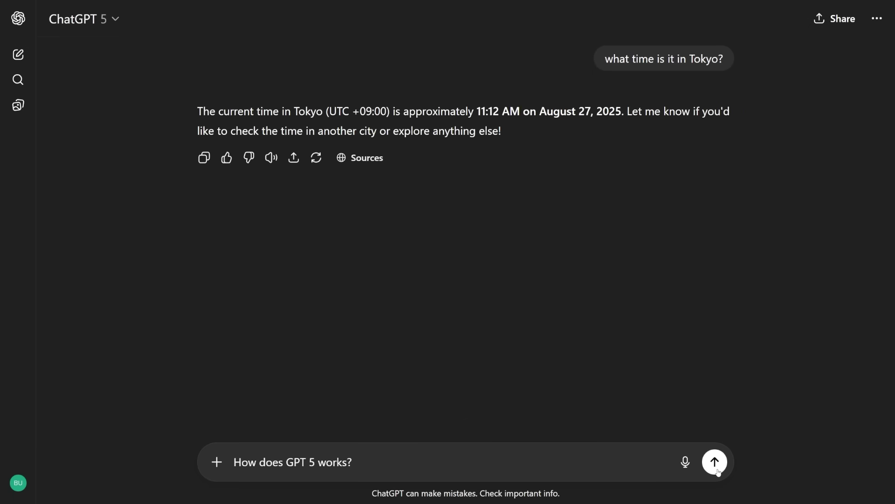
Step: Ask ChatGPT how GPT 5 works
left_click(715, 462)
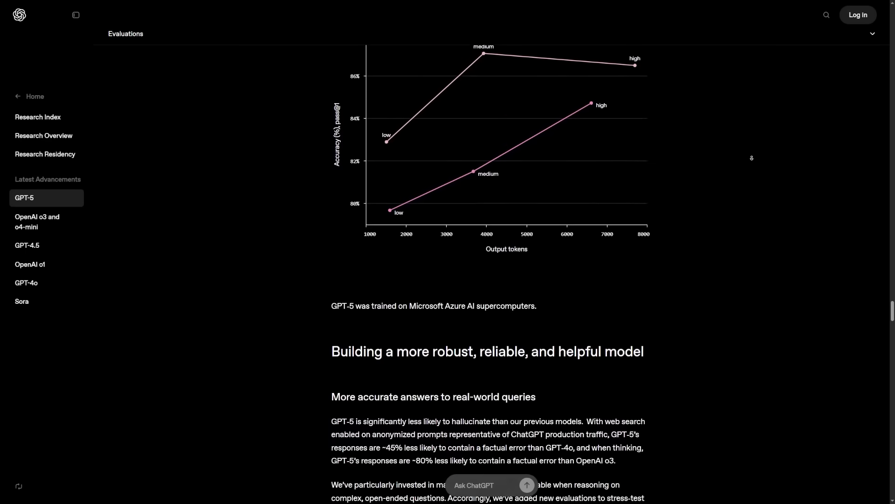
Step: Review the GPQA Diamond, hallucination-rate and SWE-bench charts, then scroll back up to Coding
left_click(752, 159)
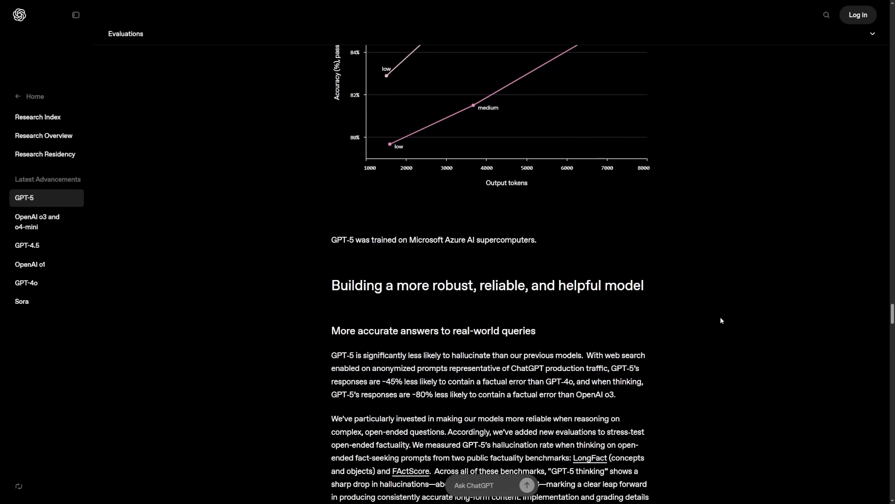
scroll(672, 330, "down", 9)
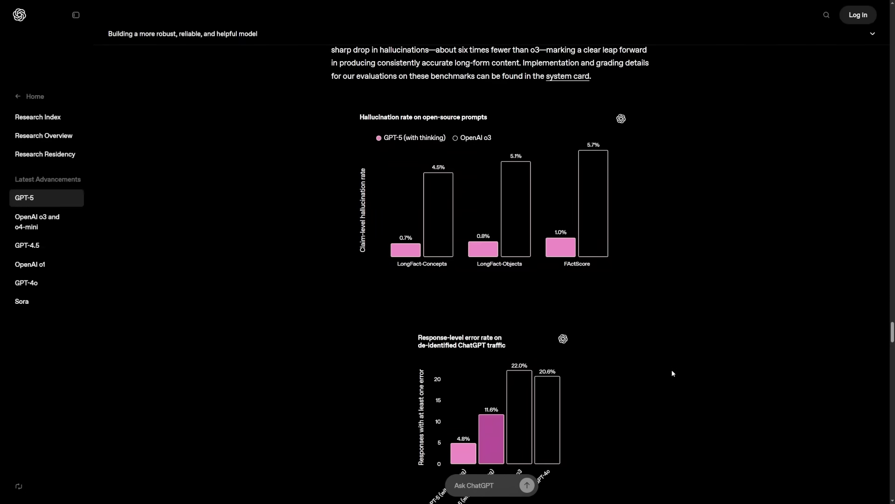
scroll(717, 359, "up", 12)
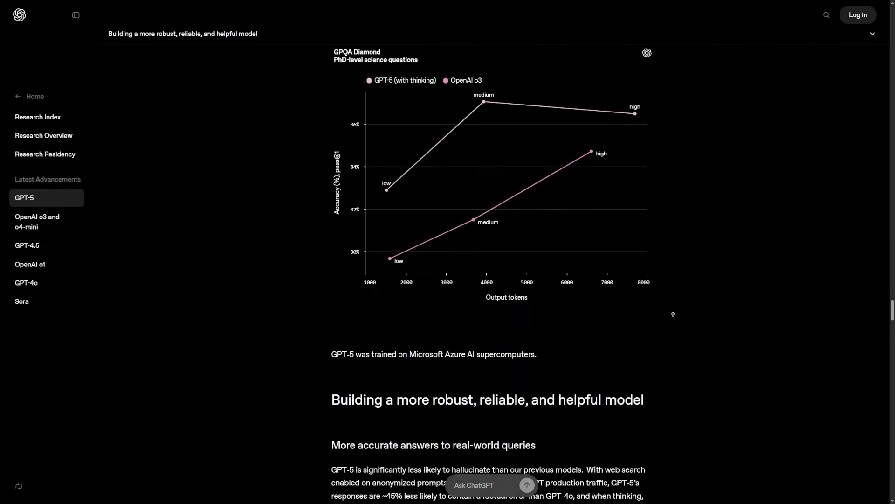
scroll(673, 314, "up", 9)
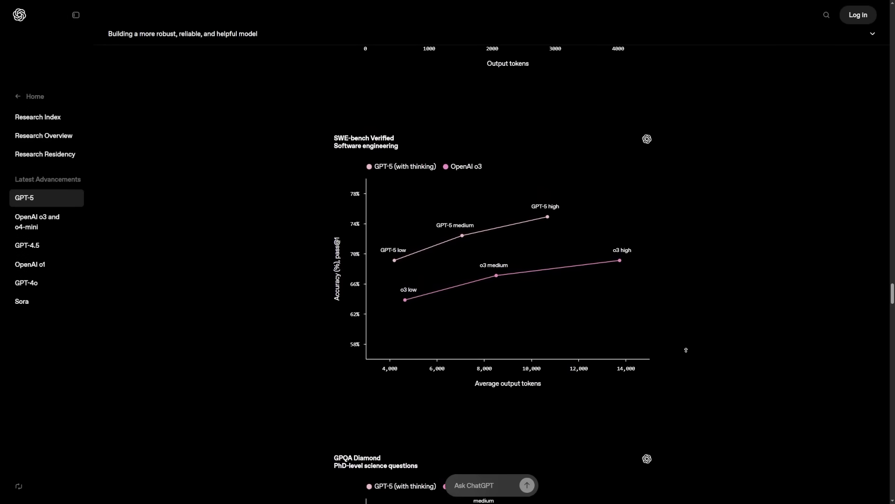
scroll(686, 349, "up", 2)
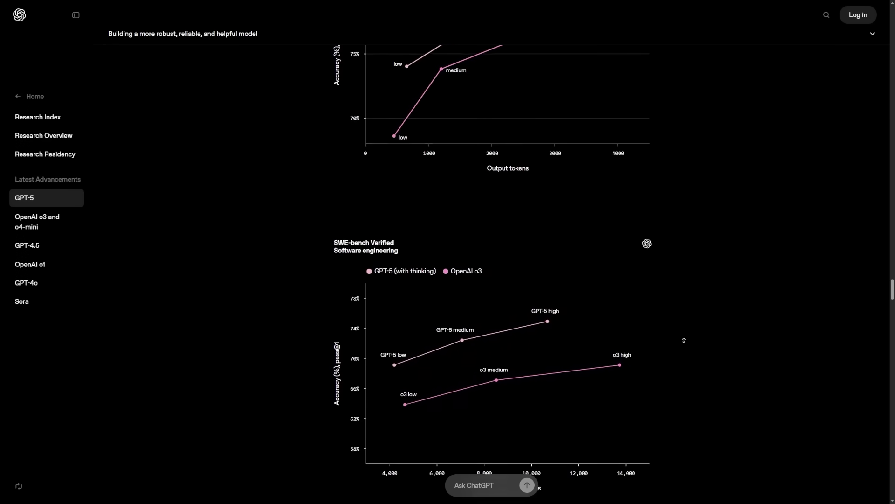
scroll(684, 340, "up", 5)
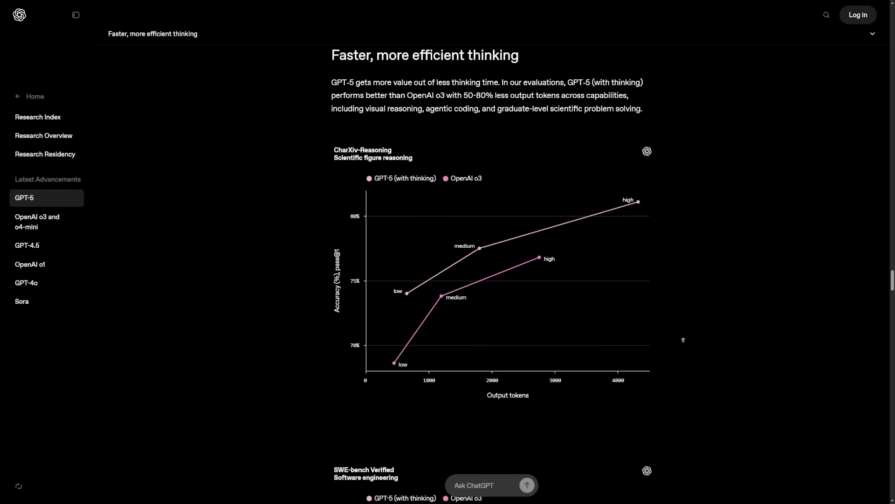
scroll(683, 340, "up", 2)
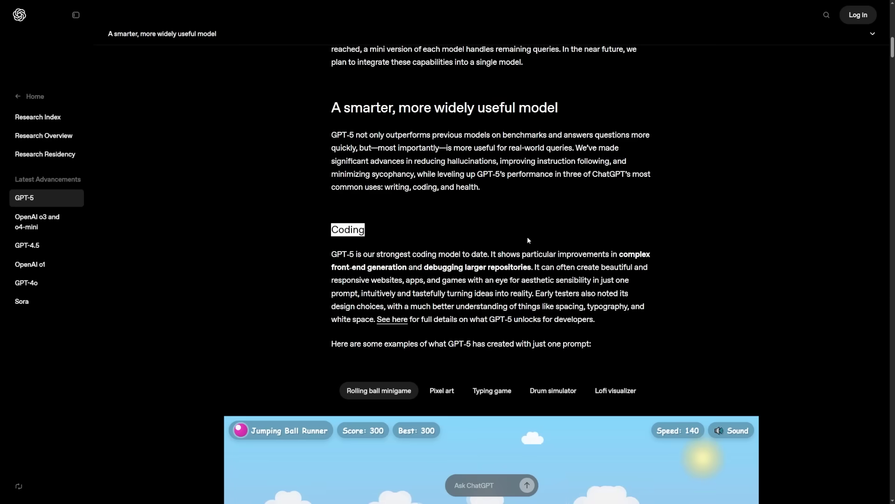
Step: Highlight the Coding section's sentences about building websites and games through typography
scroll(740, 192, "down", 1)
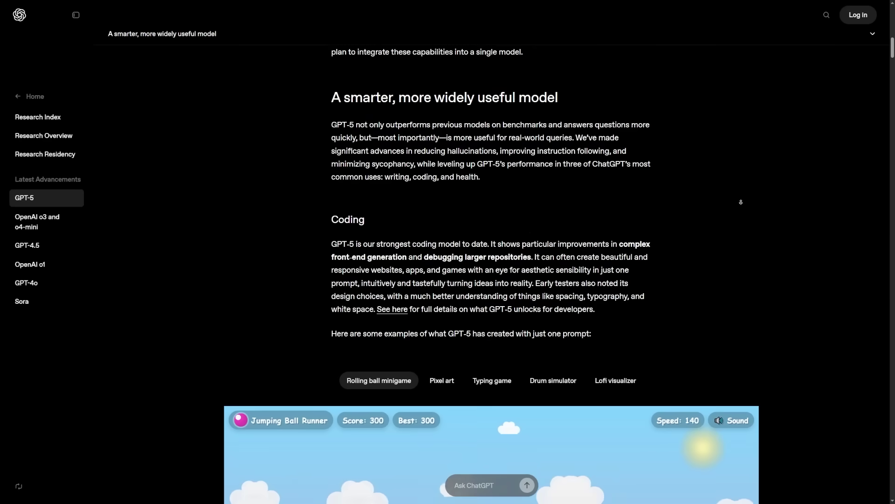
scroll(741, 204, "down", 1)
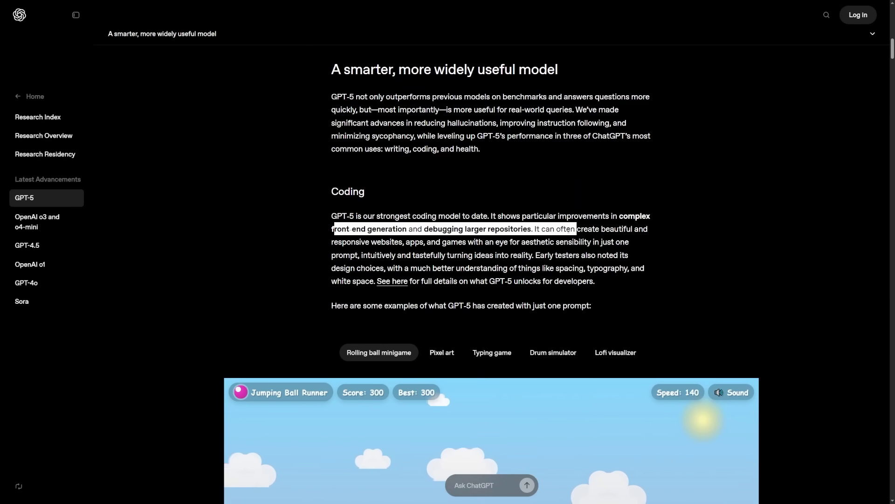
left_click_drag(576, 229, 419, 256)
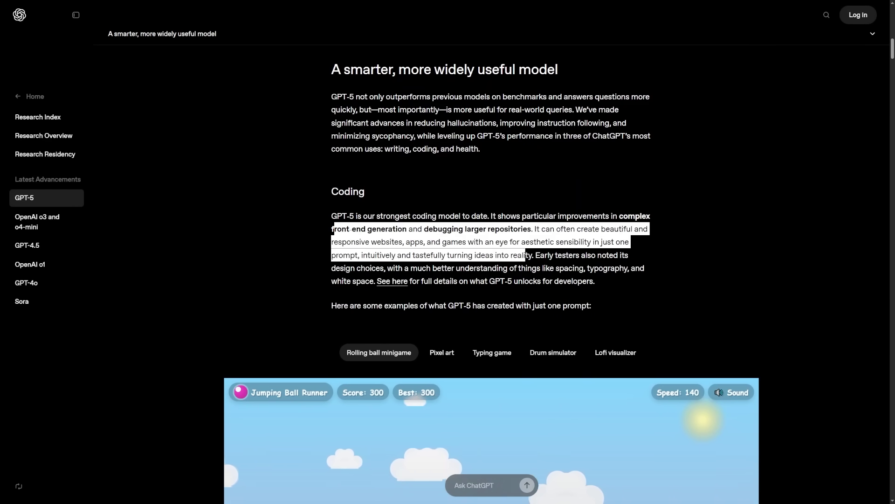
left_click_drag(526, 255, 681, 265)
left_click(737, 262)
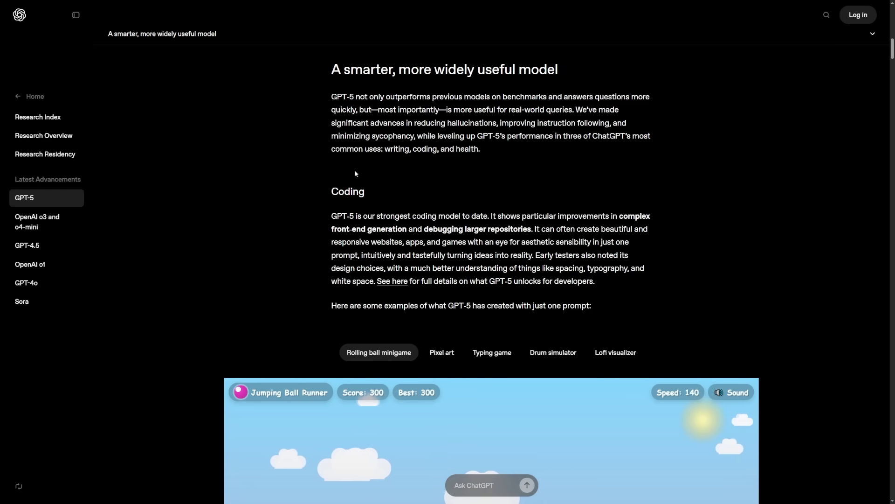
Step: View the Pixel art coding demo, then switch to the Typing game example
scroll(569, 232, "down", 1)
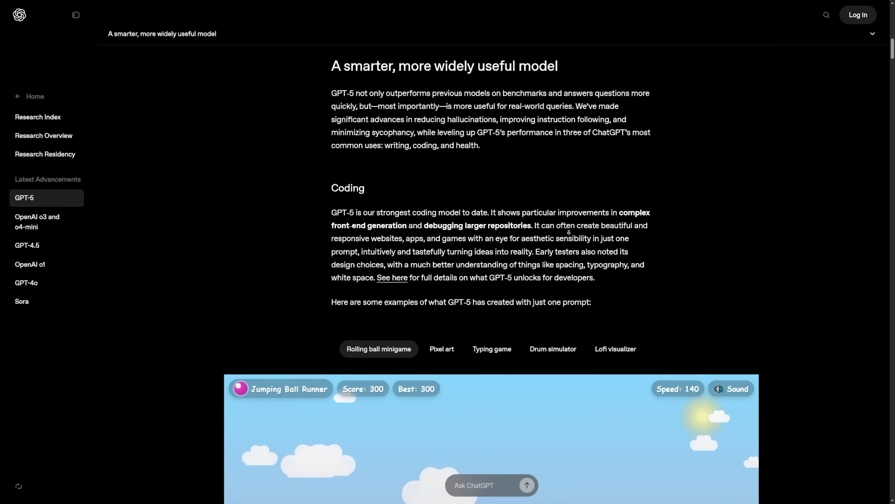
scroll(569, 232, "down", 3)
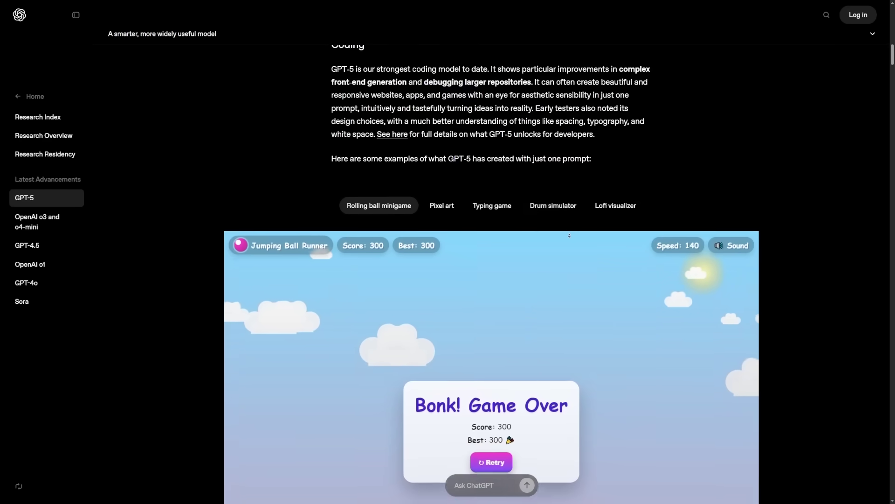
scroll(569, 235, "down", 1)
scroll(366, 270, "up", 1)
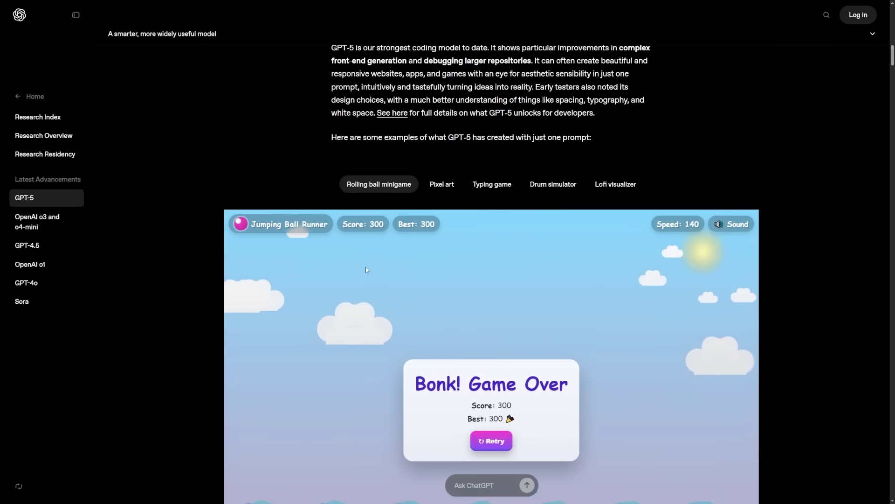
scroll(366, 269, "up", 1)
left_click(435, 227)
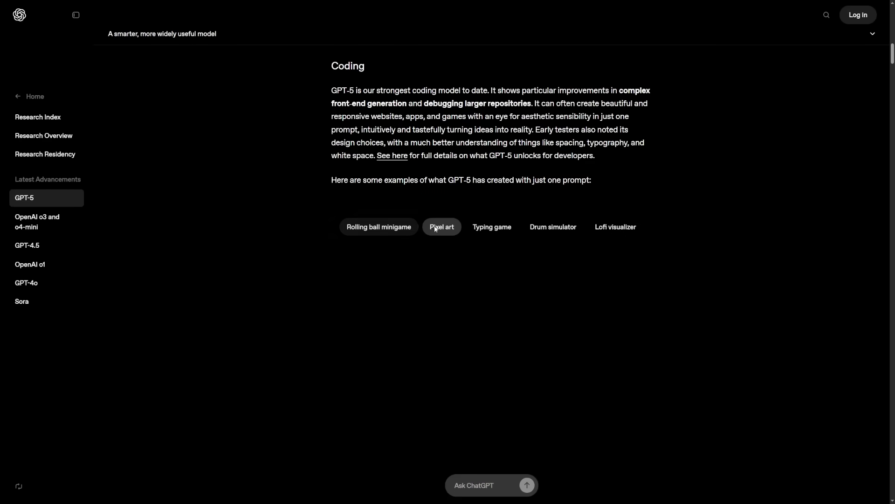
scroll(675, 262, "down", 2)
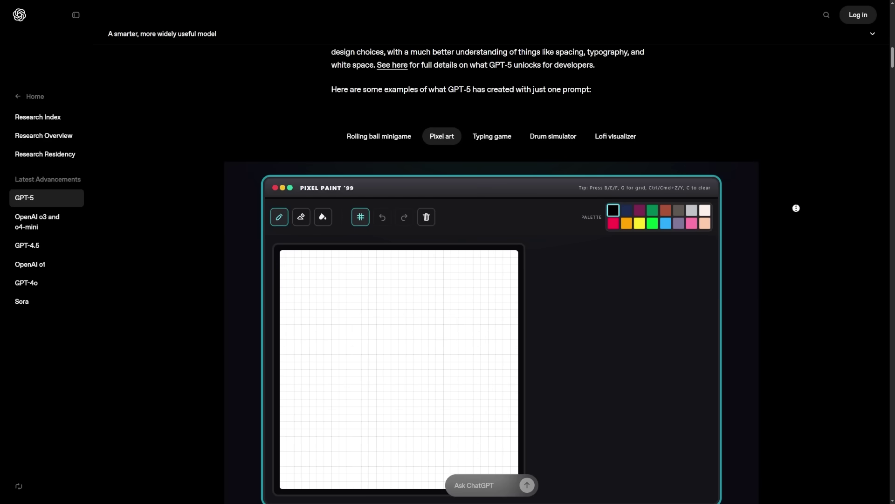
scroll(596, 277, "down", 1)
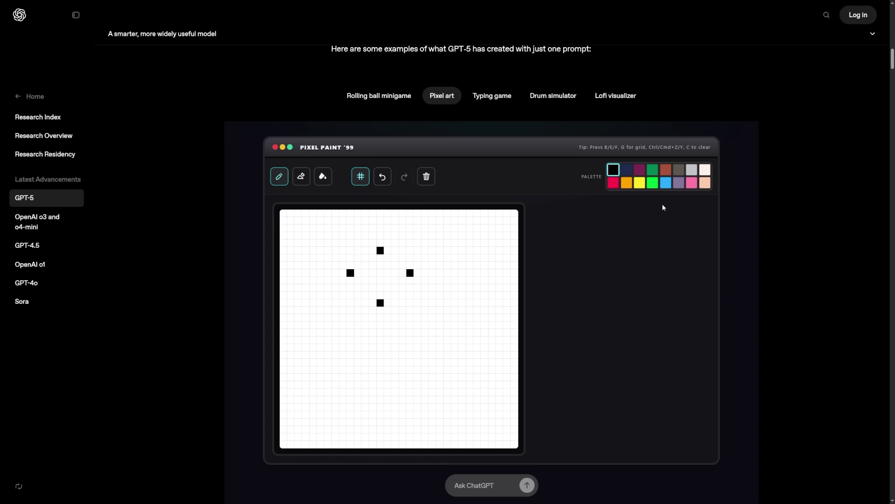
left_click(492, 96)
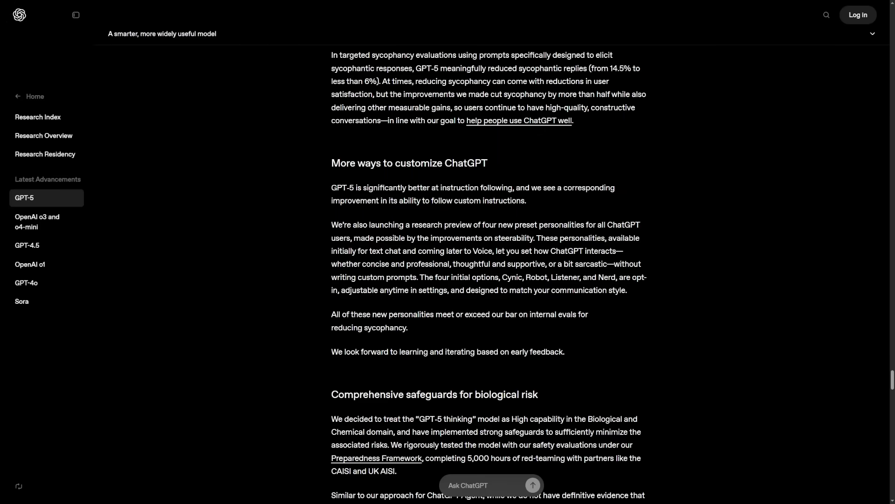
Step: Highlight the four-new-personalities line, then autoscroll down to the biological-risk safeguards section
left_click_drag(331, 225, 608, 231)
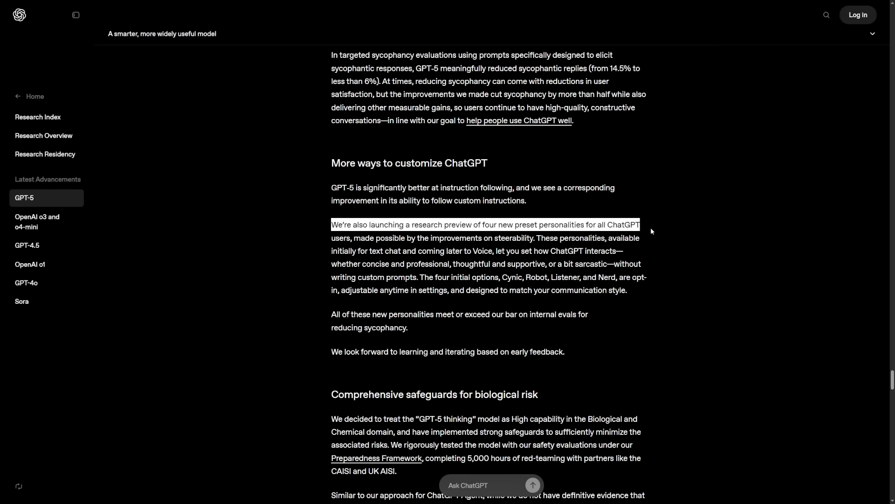
middle_click(759, 154)
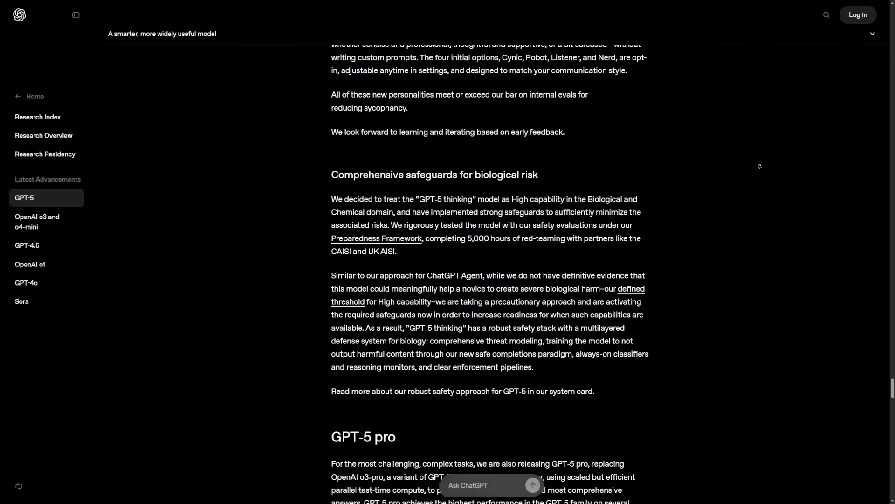
left_click(741, 186)
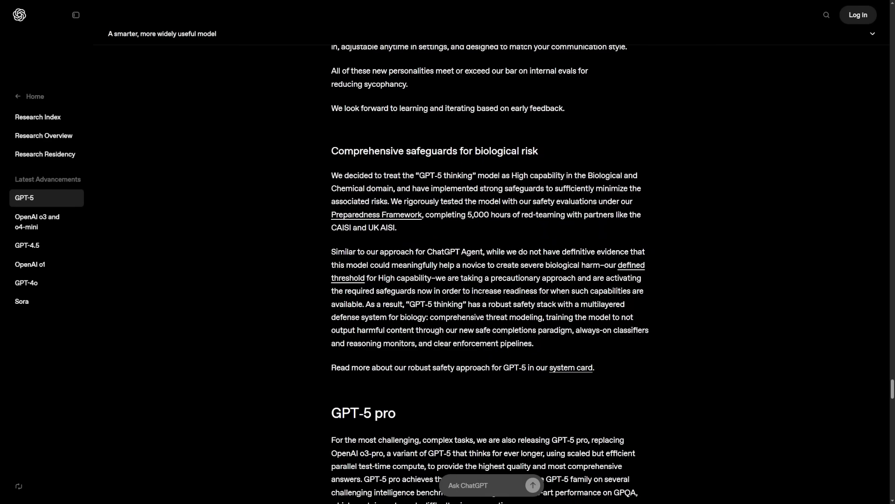
Step: Return to the personalities paragraph and highlight the four new preset personalities sentence again
middle_click(684, 304)
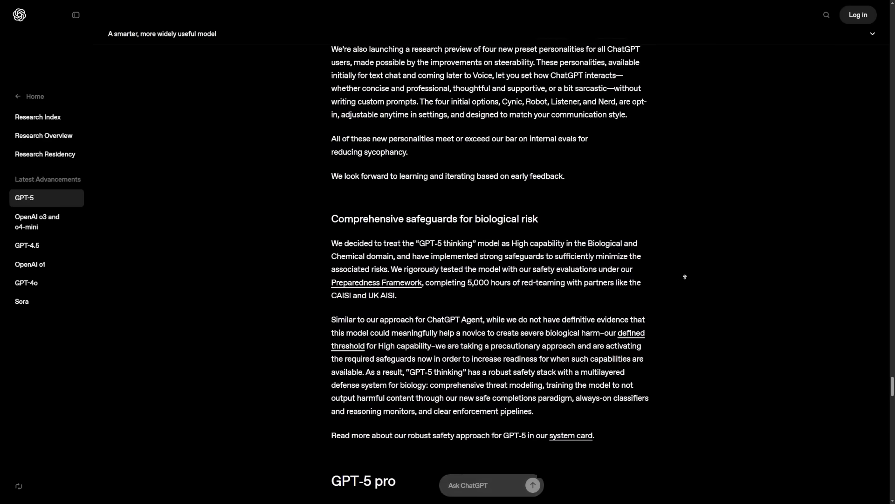
left_click(555, 211)
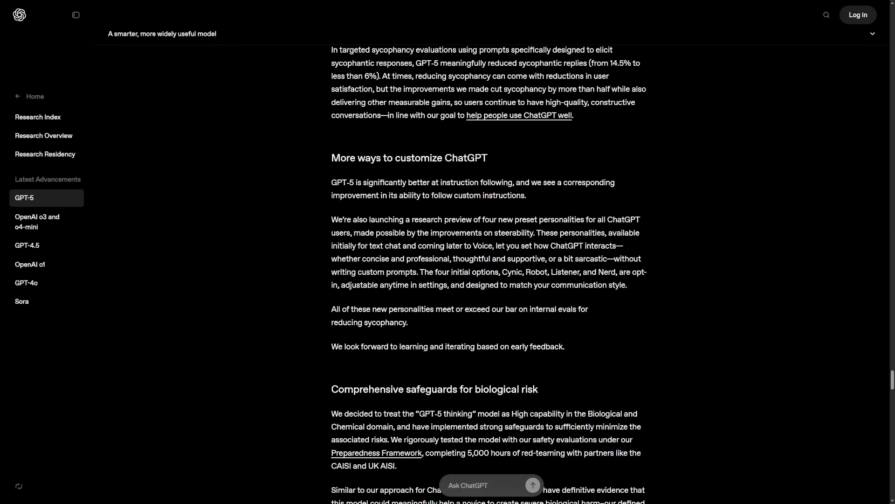
left_click_drag(384, 219, 711, 218)
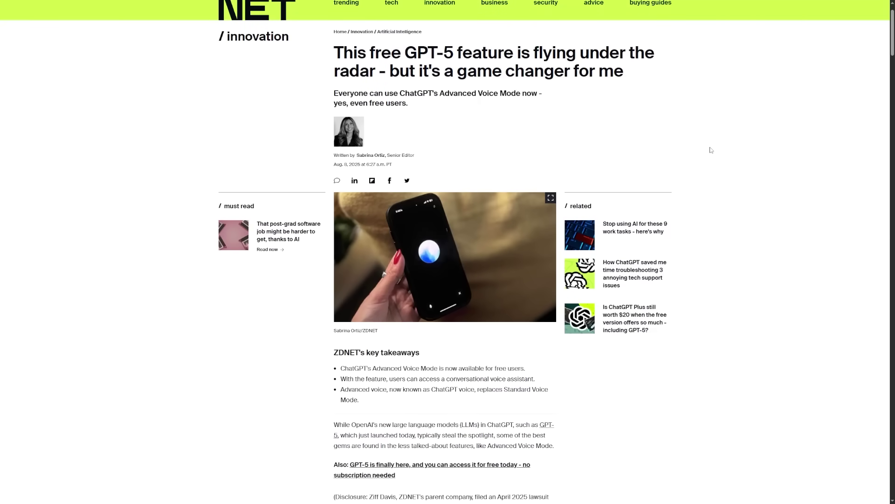
Step: Scroll through the ZDNET Advanced Voice Mode article's key takeaways, then autoscroll back to the headline
scroll(710, 149, "down", 2)
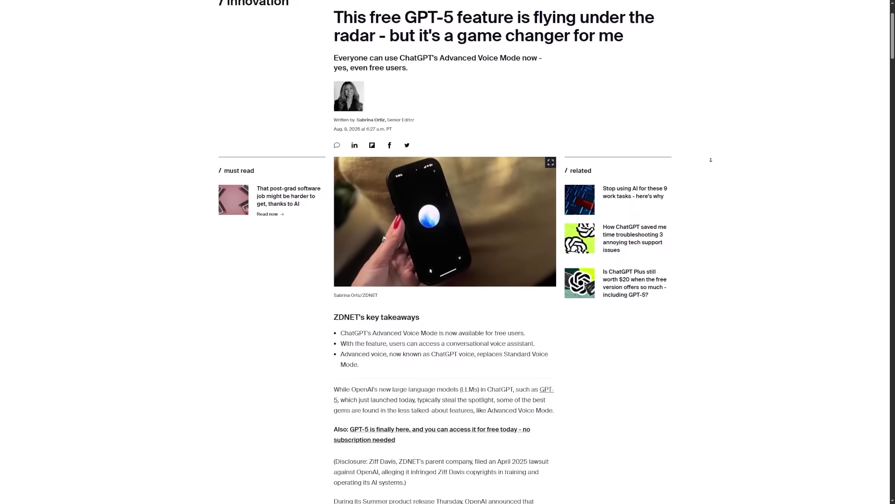
scroll(711, 160, "down", 2)
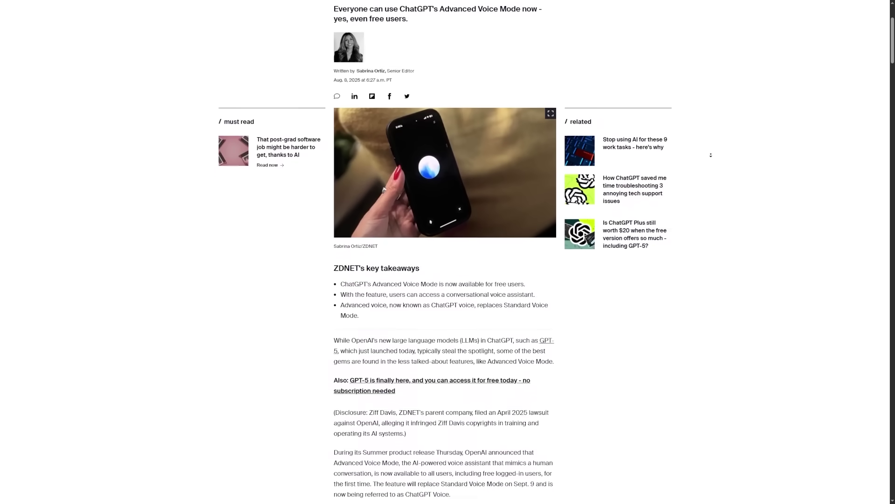
scroll(711, 155, "down", 1)
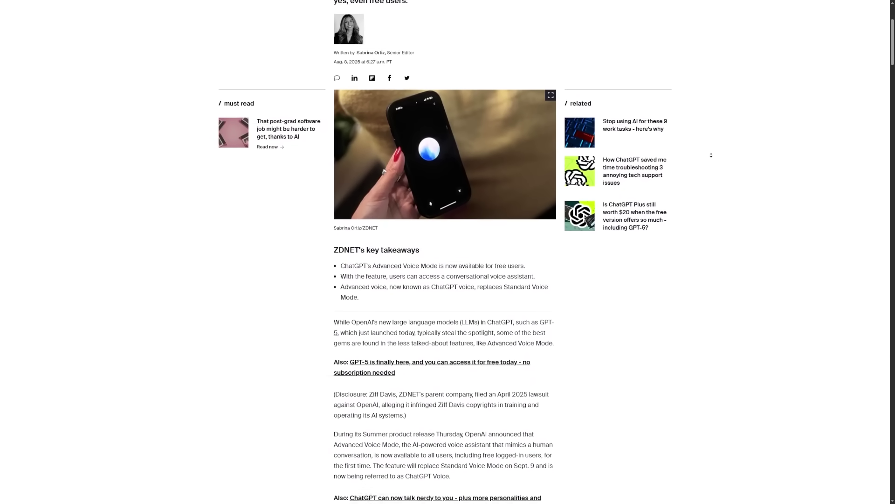
scroll(711, 155, "down", 1)
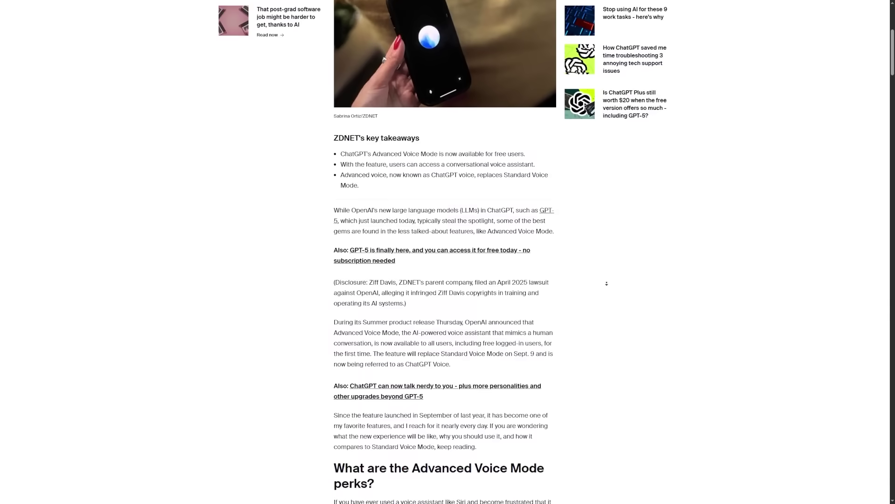
left_click(610, 296)
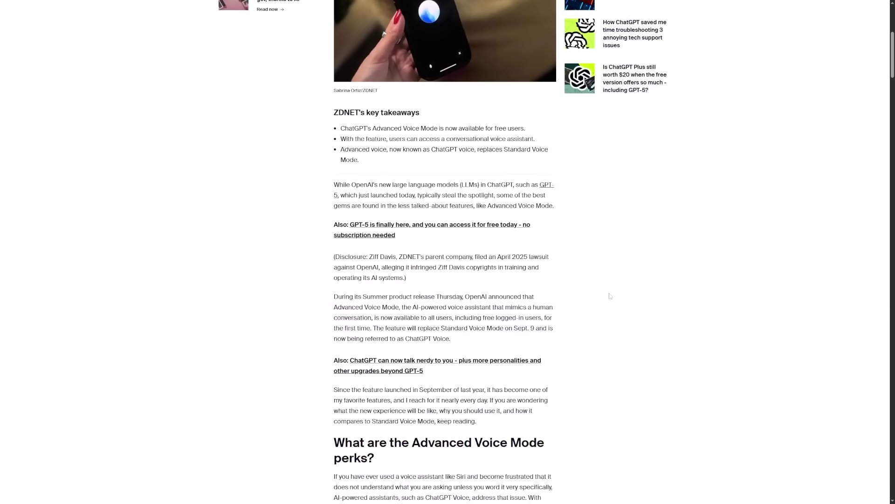
middle_click(668, 356)
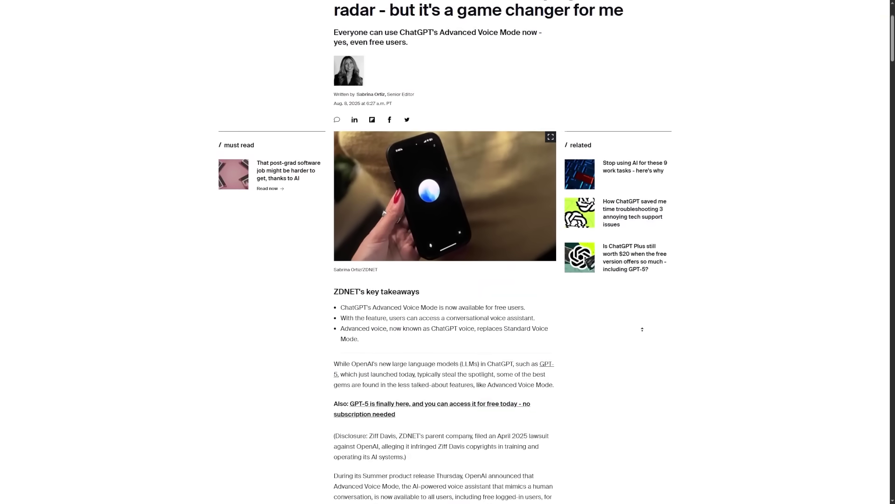
left_click(640, 332)
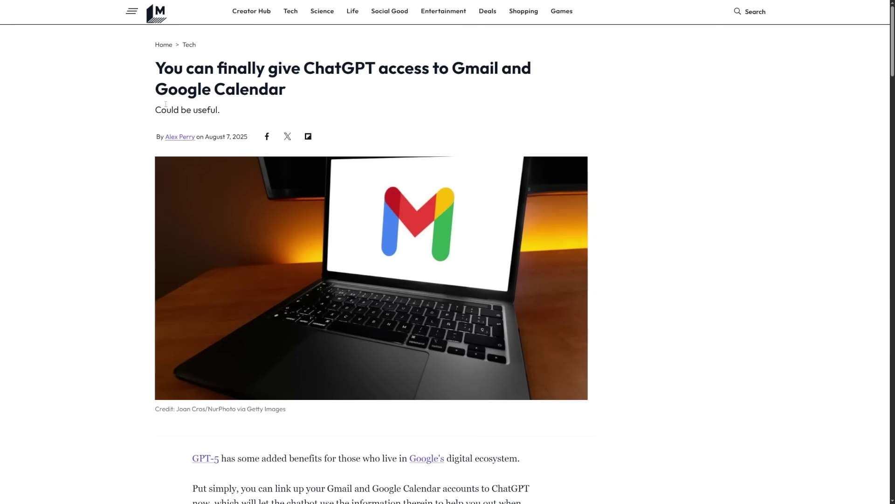
Step: Skim the Mashable Gmail/Calendar article, then send ChatGPT the DoorDash report PDF with 'Read this'
left_click_drag(155, 93, 620, 100)
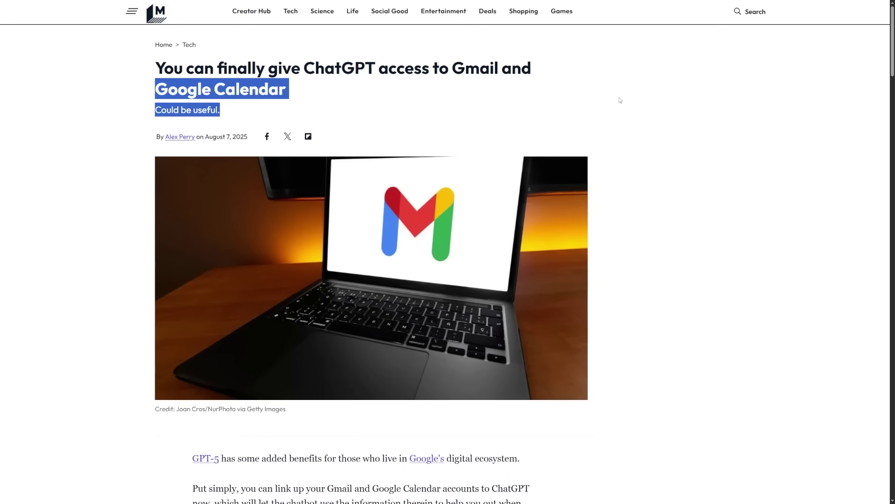
middle_click(651, 97)
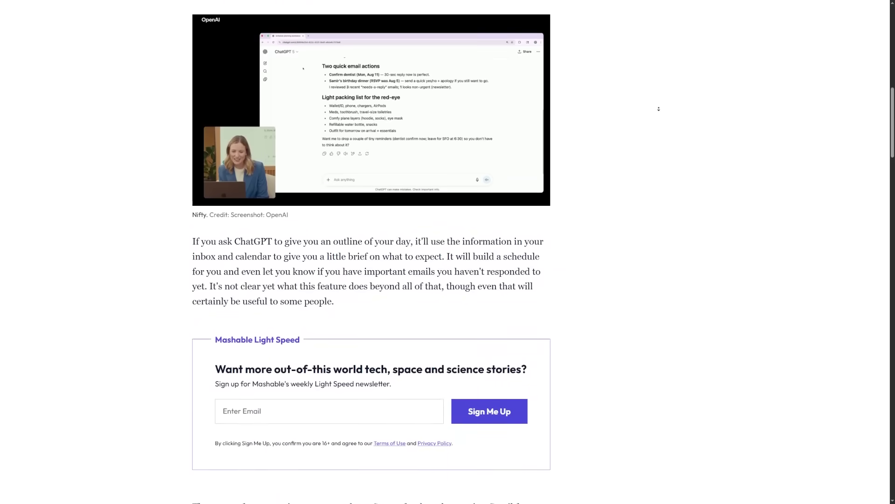
scroll(591, 217, "up", 20)
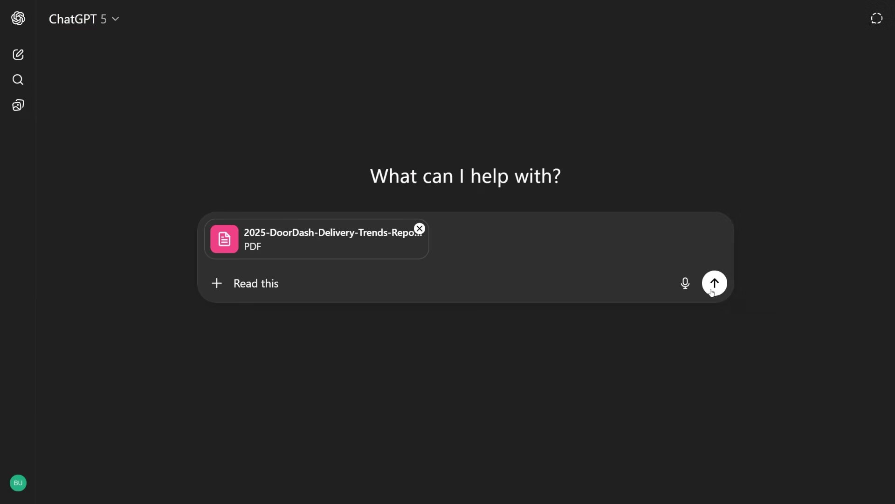
left_click(714, 284)
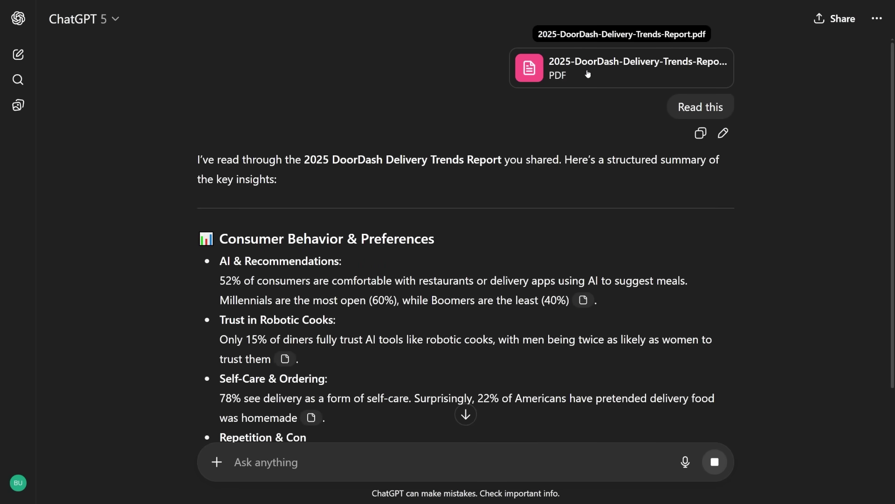
Step: Send a request for a launch plan with timelines and task lists that checks the calendar for event dates
type("generate a launch plan, complete with timelines and task lists, while also checking my calendar to find the best dates for events")
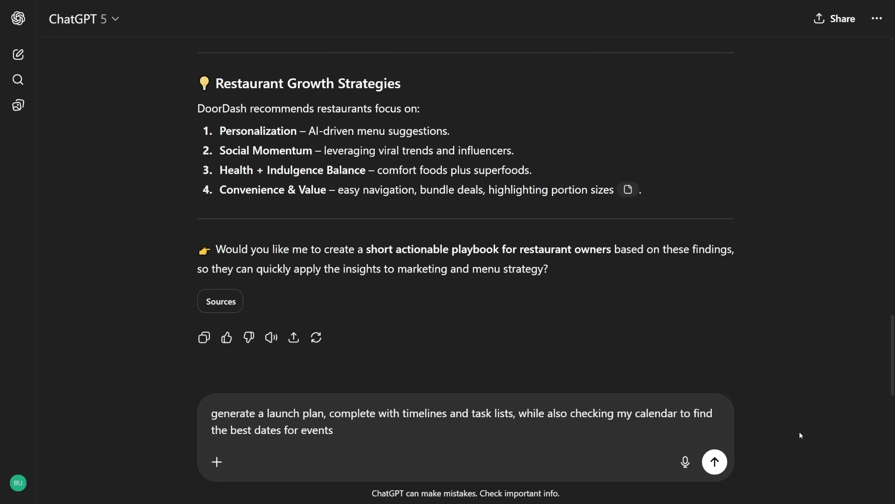
left_click(715, 462)
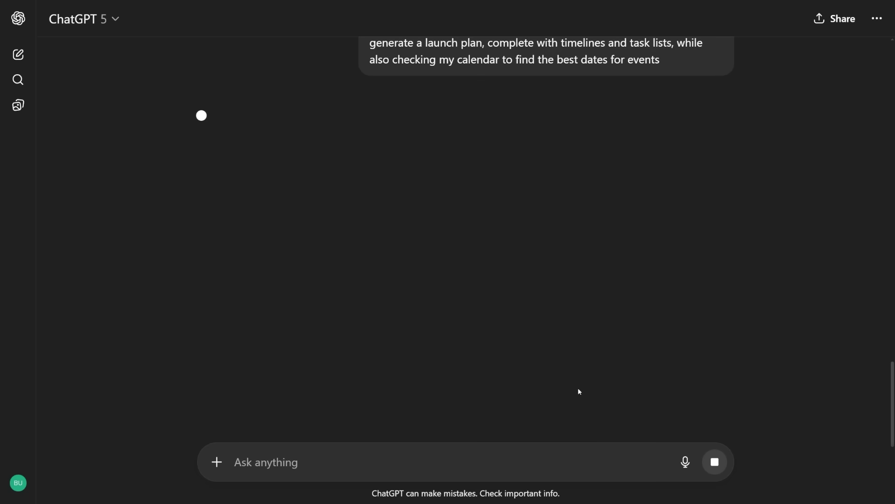
scroll(478, 350, "up", 2)
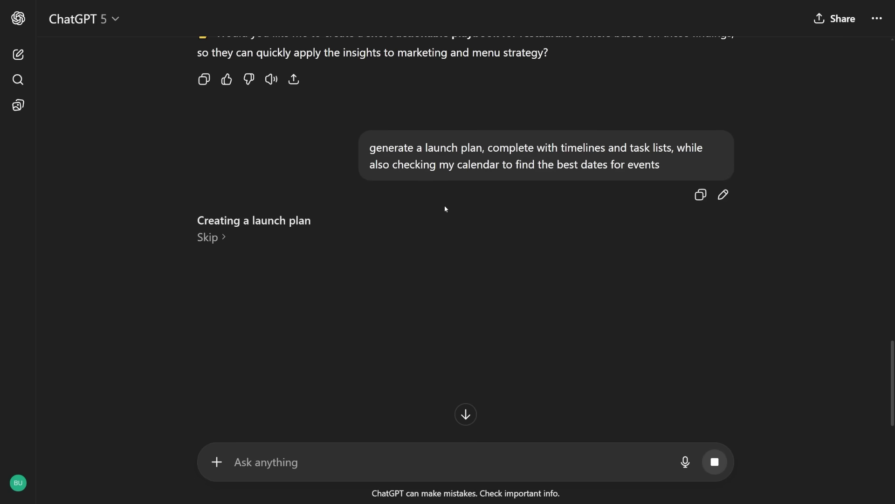
Step: Scroll the conversation to the Google Calendar Connect card and highlight its text
middle_click(459, 286)
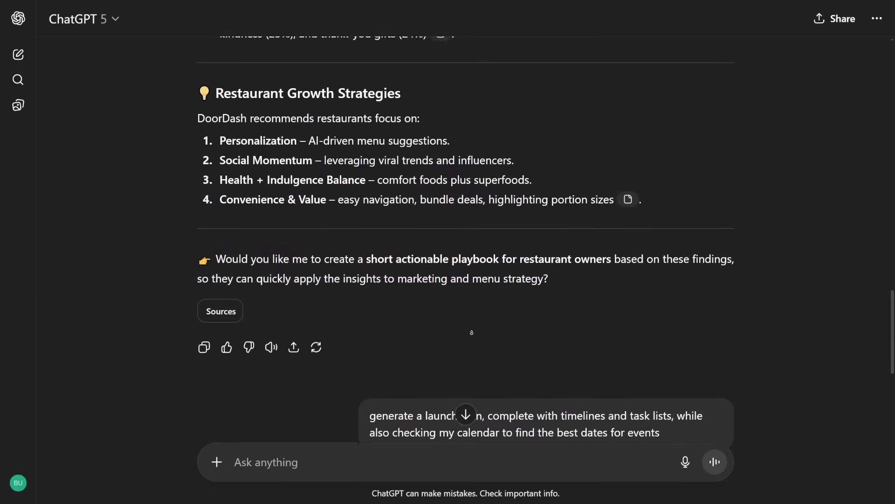
left_click(572, 335)
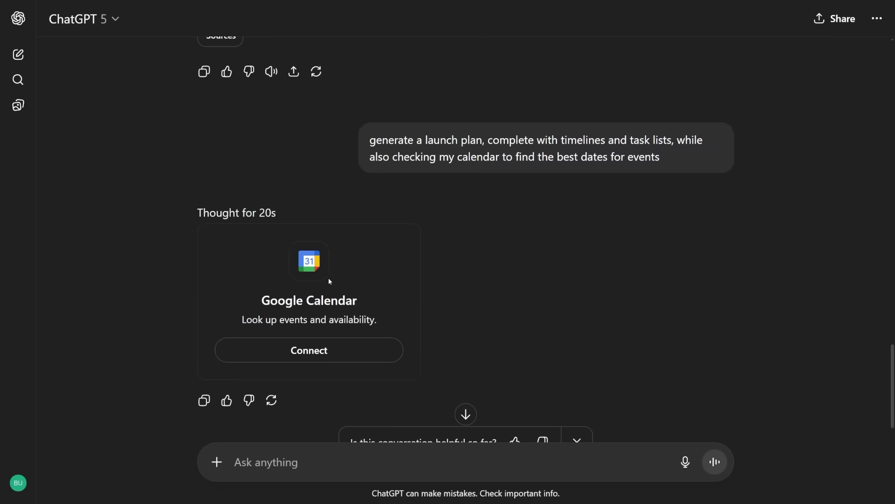
scroll(427, 299, "down", 3)
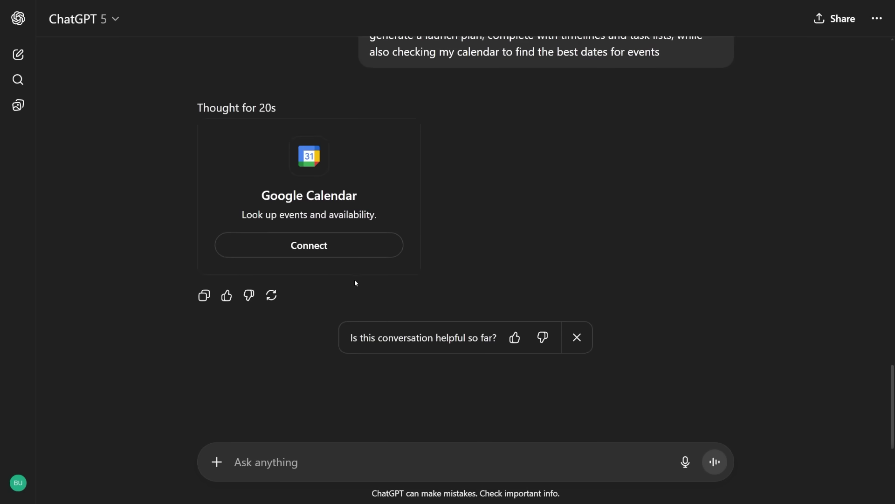
left_click_drag(410, 265, 423, 205)
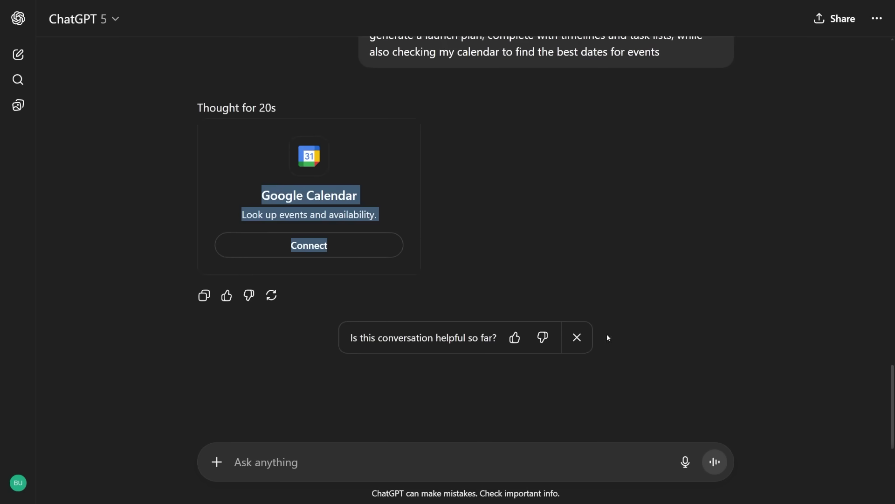
middle_click(688, 320)
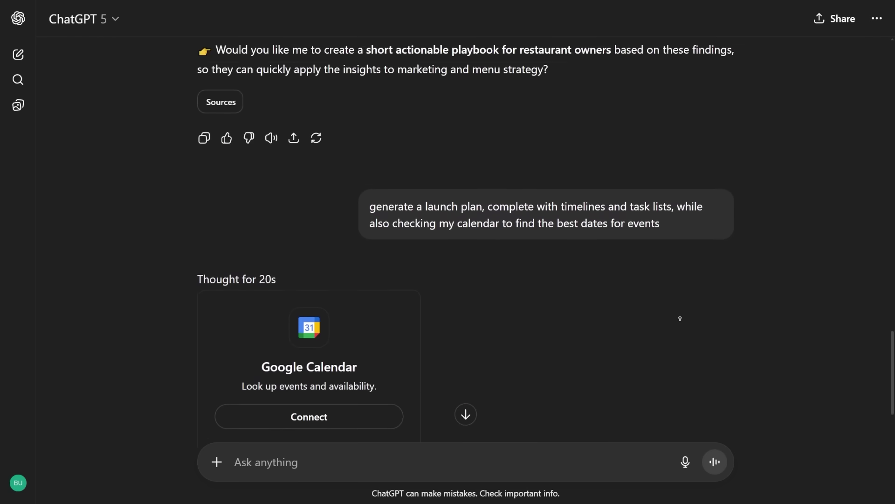
Step: Scroll up to the PDF and 'Read this' prompt, then highlight the summary's intro and first insight
scroll(676, 319, "up", 3)
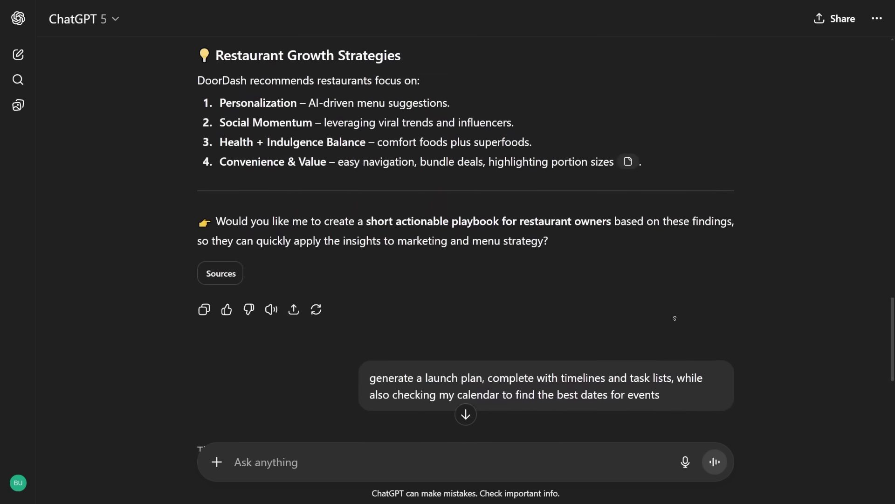
scroll(675, 318, "up", 3)
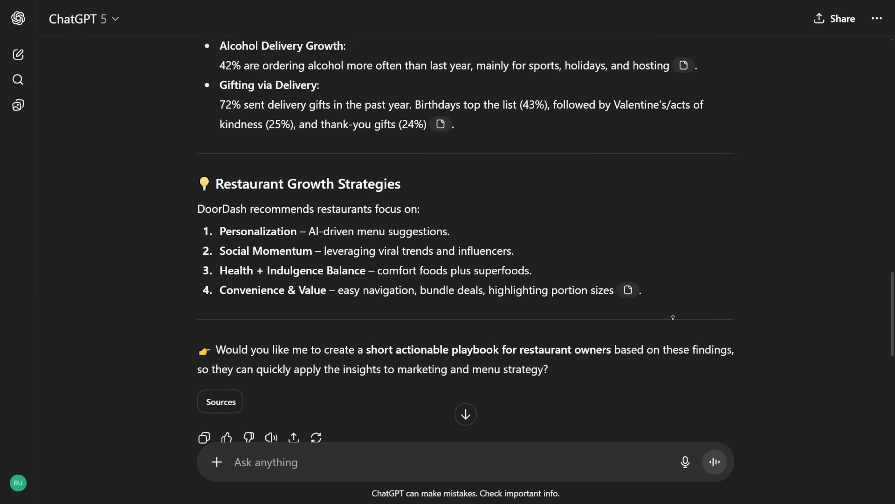
scroll(673, 317, "up", 3)
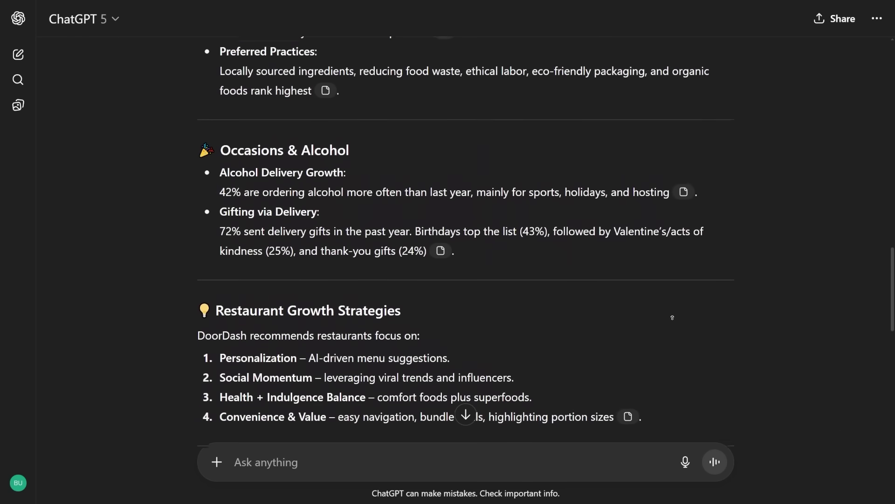
scroll(672, 317, "up", 3)
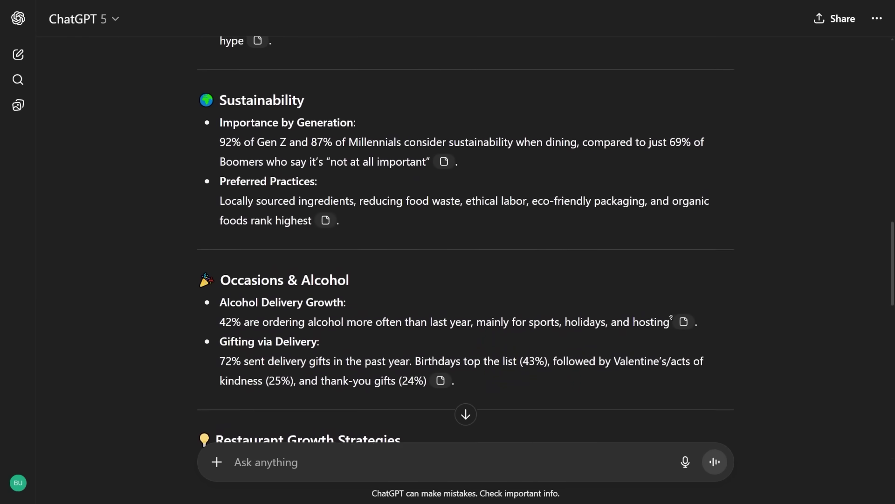
scroll(671, 317, "up", 3)
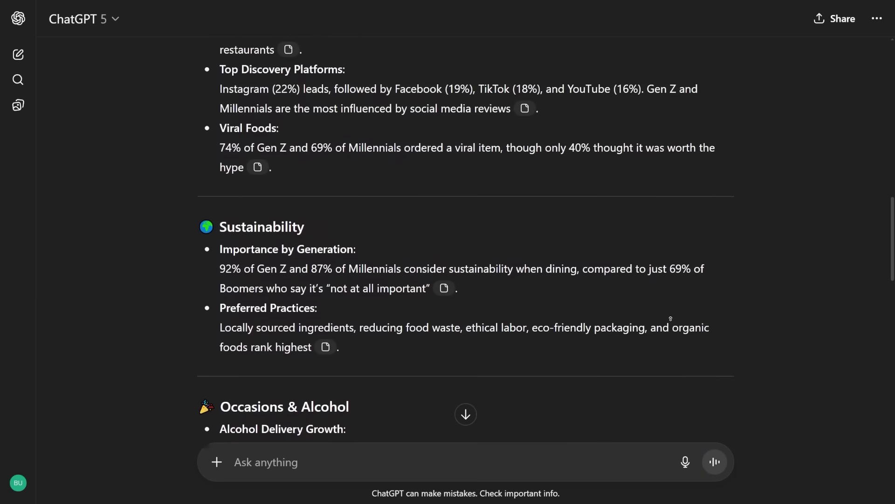
scroll(671, 319, "up", 3)
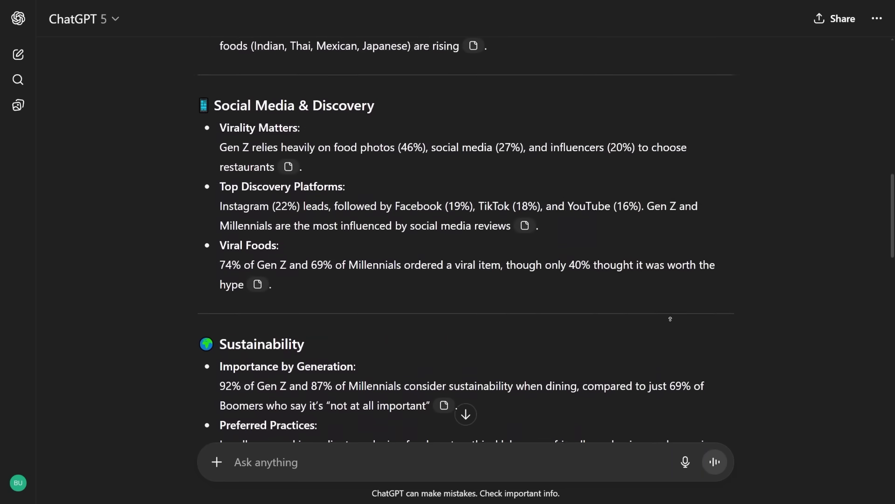
scroll(670, 319, "up", 3)
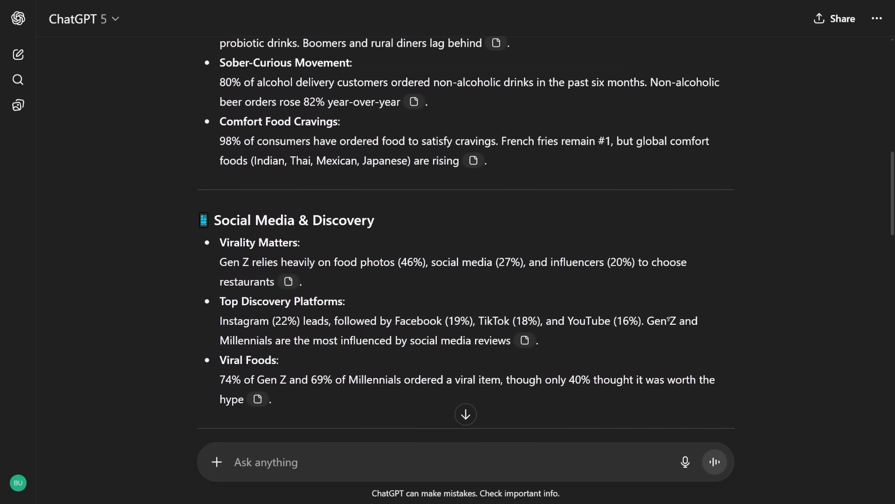
scroll(669, 320, "up", 2)
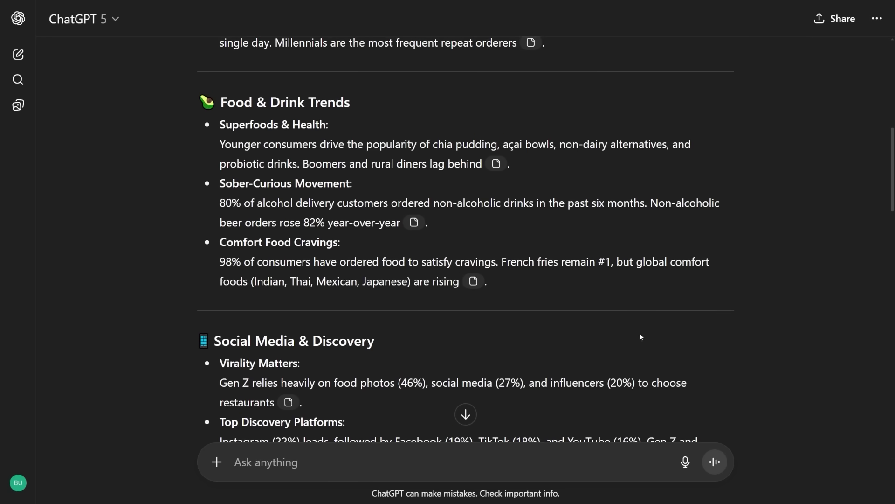
scroll(634, 324, "up", 1)
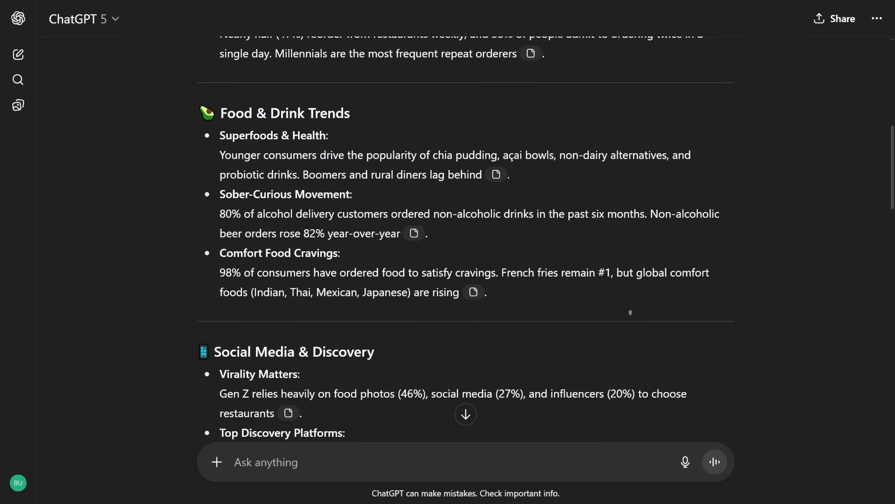
scroll(631, 312, "up", 2)
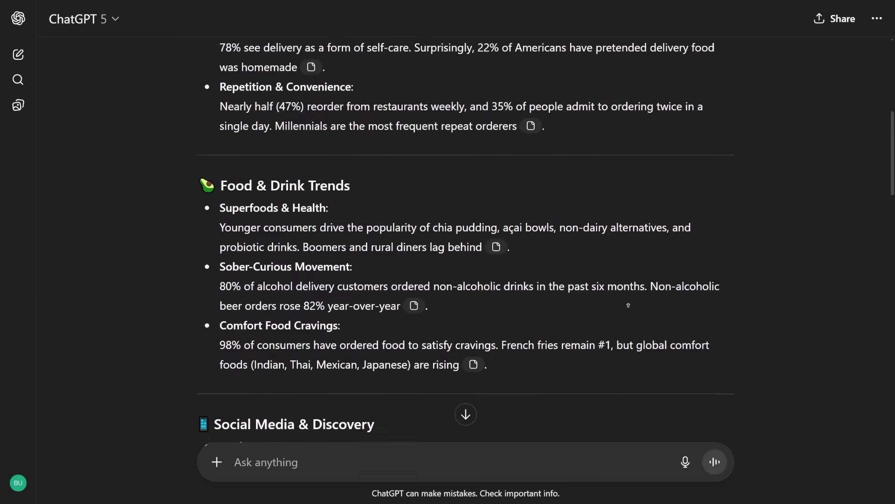
scroll(628, 305, "up", 2)
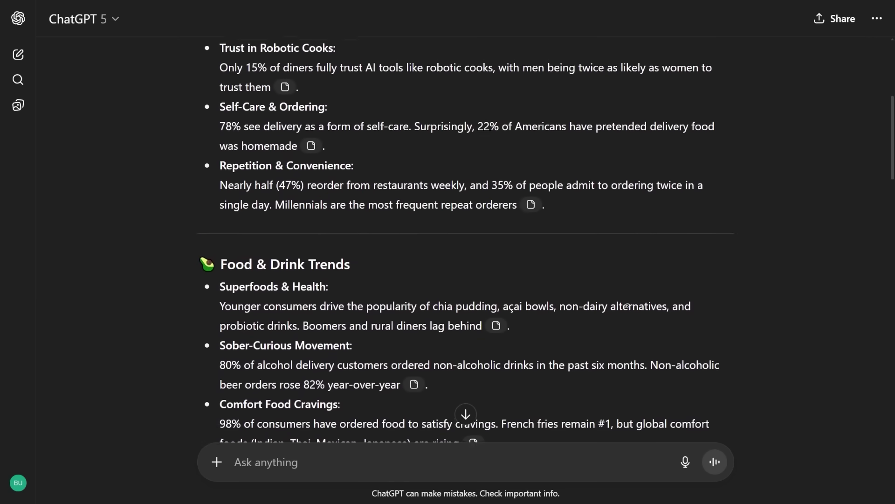
scroll(627, 305, "up", 2)
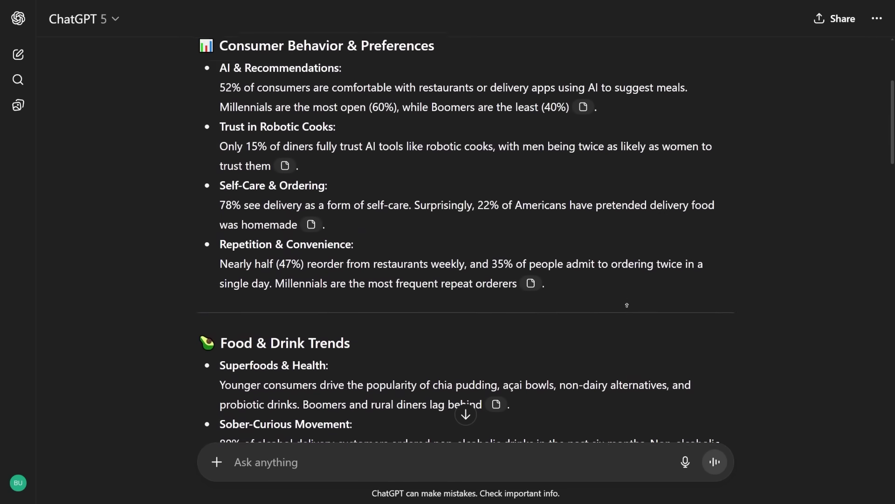
scroll(626, 305, "up", 2)
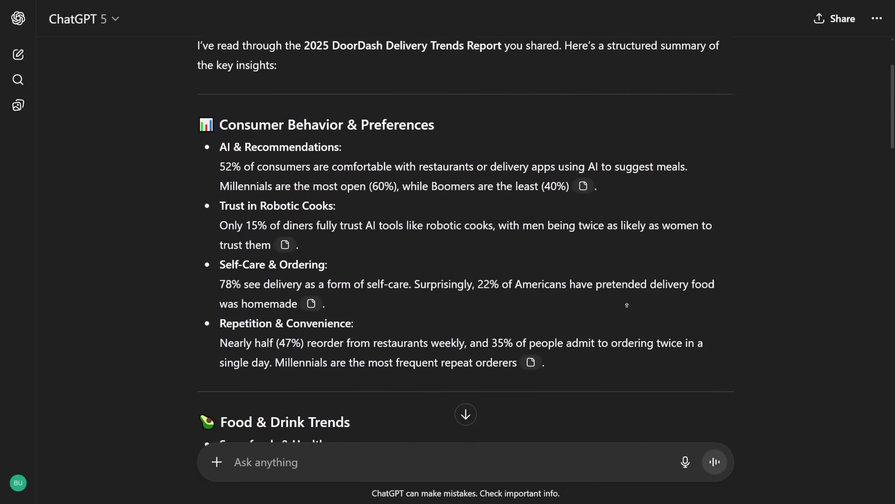
scroll(627, 305, "up", 2)
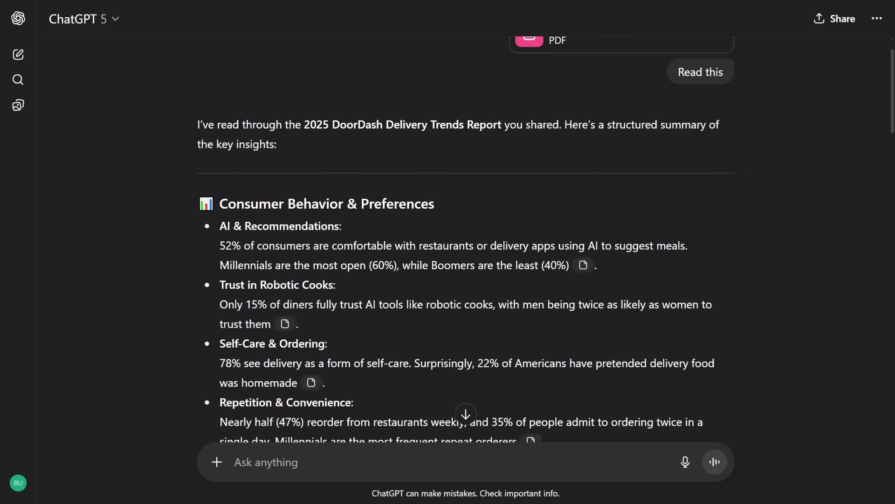
scroll(627, 305, "up", 1)
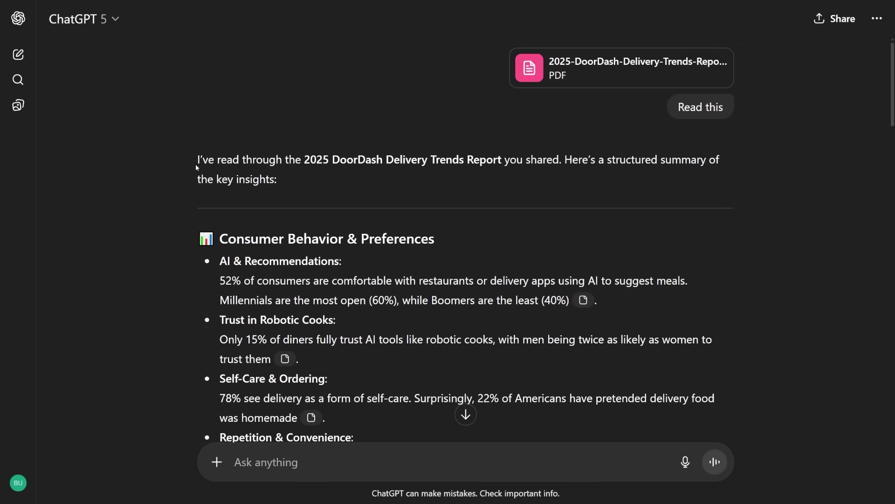
left_click_drag(196, 163, 770, 328)
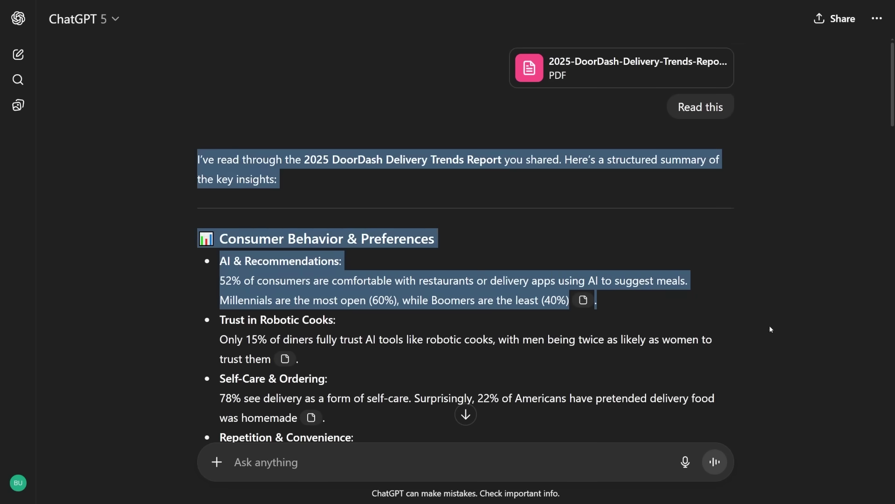
left_click(544, 248)
middle_click(532, 243)
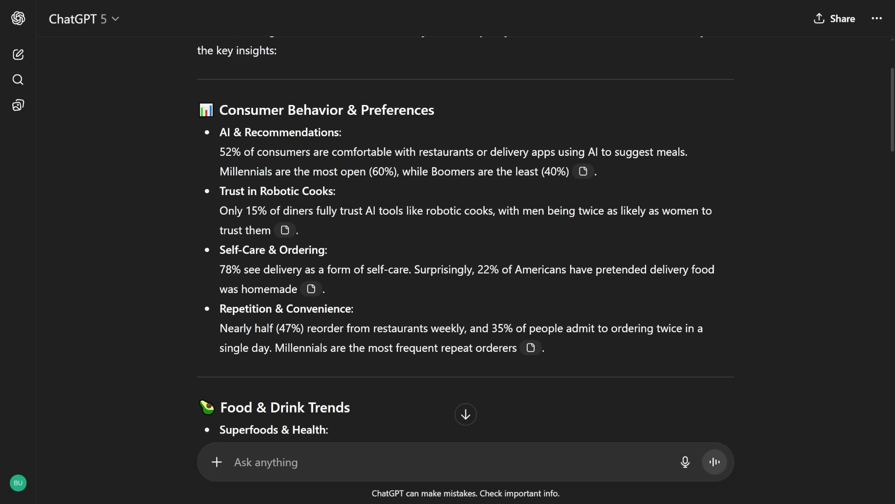
left_click_drag(231, 152, 275, 171)
left_click_drag(402, 171, 535, 186)
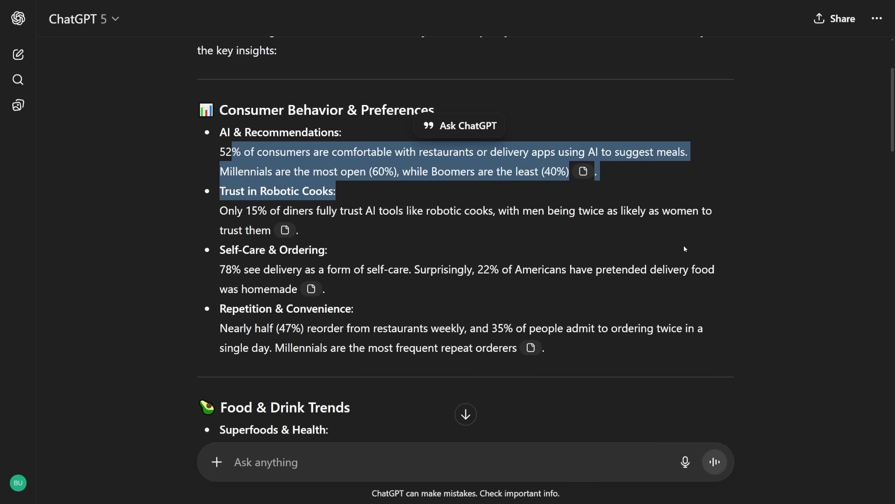
middle_click(681, 306)
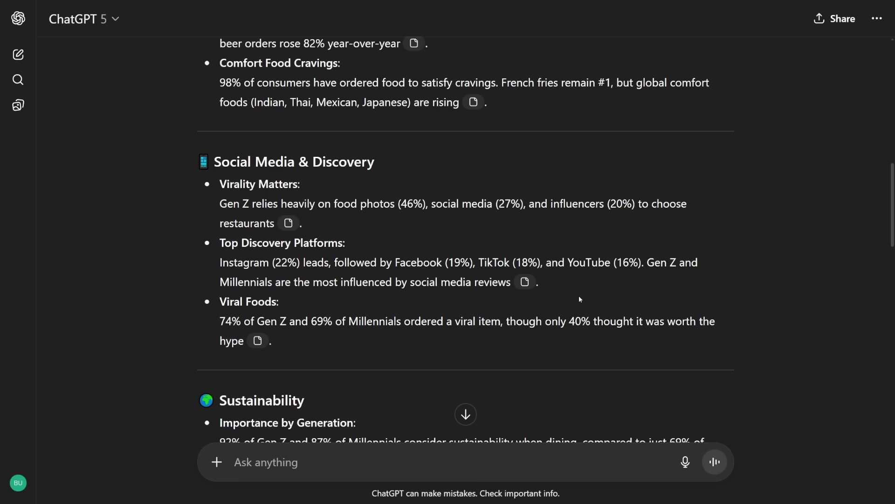
scroll(515, 241, "up", 2)
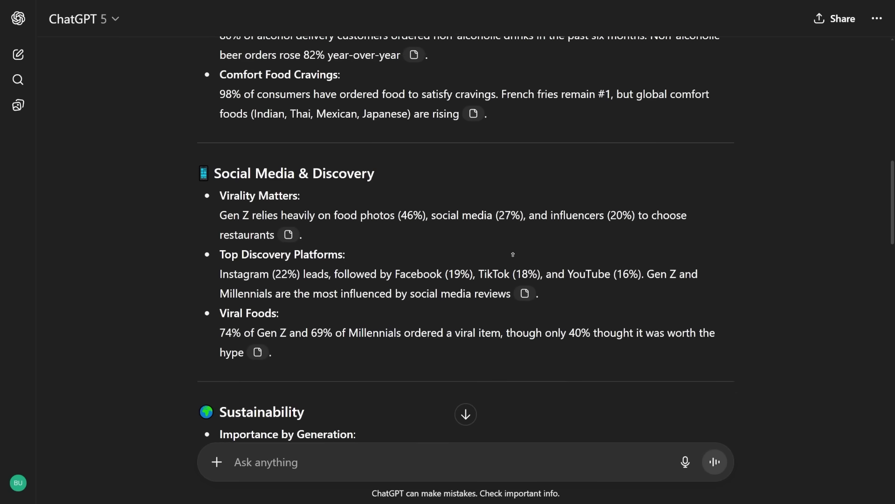
scroll(515, 241, "up", 10)
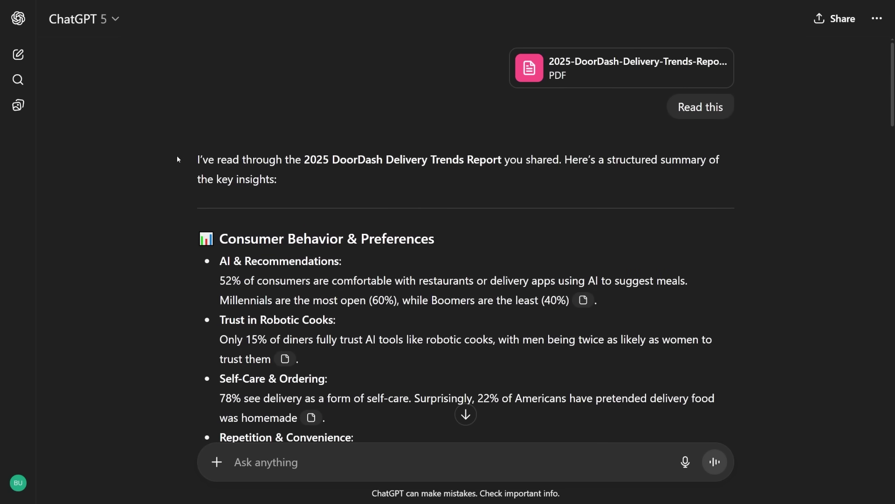
left_click_drag(177, 159, 312, 178)
left_click(498, 191)
scroll(555, 258, "down", 10)
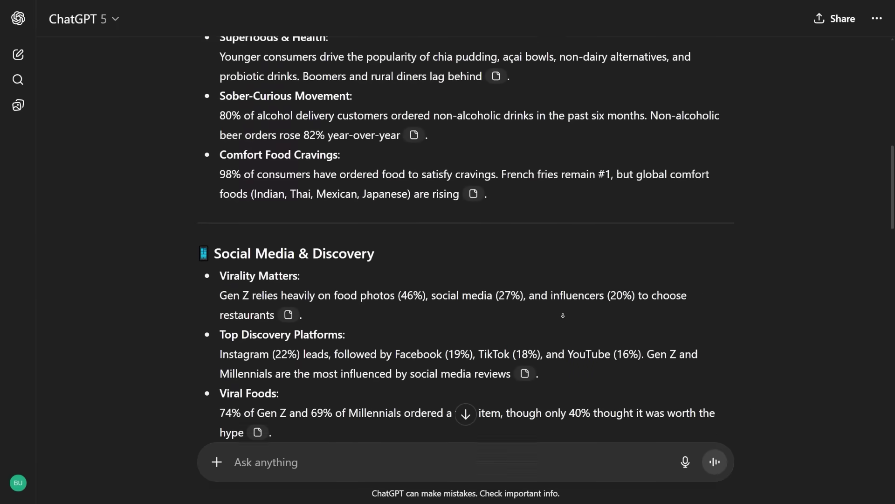
scroll(563, 316, "down", 3)
left_click_drag(209, 361, 524, 390)
scroll(715, 393, "up", 3)
left_click_drag(711, 392, 294, 272)
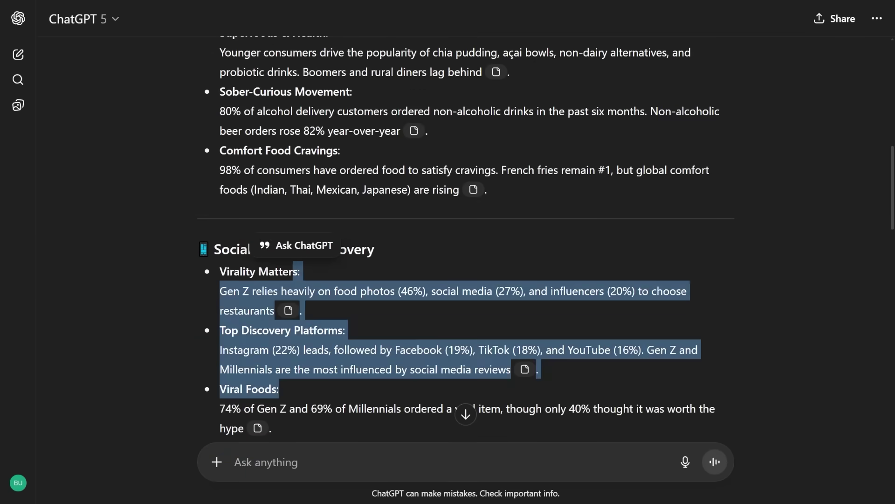
left_click(294, 272)
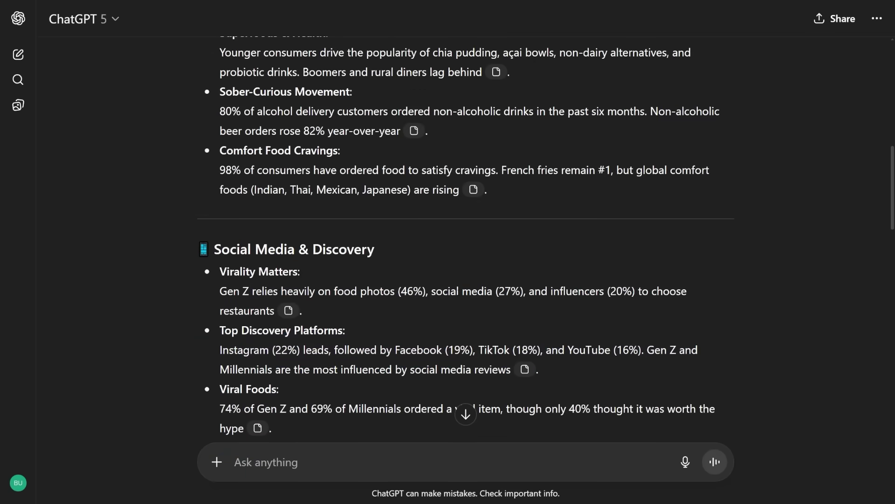
scroll(693, 384, "up", 3)
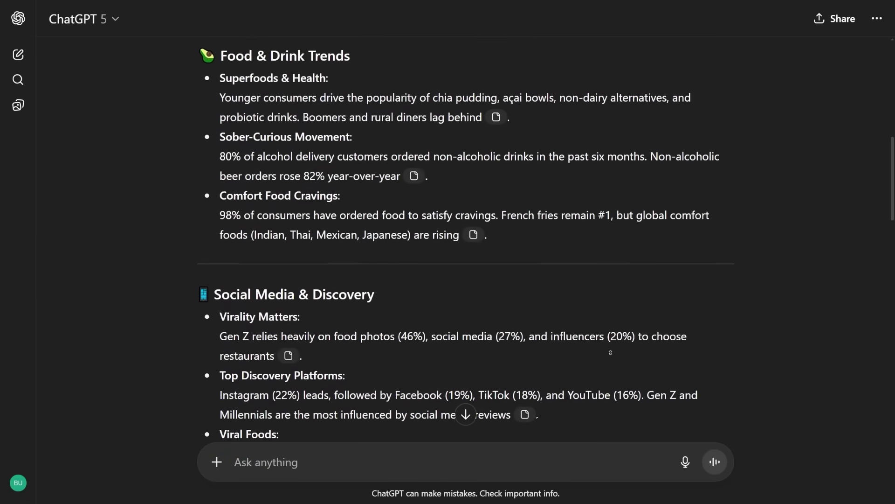
scroll(609, 352, "up", 9)
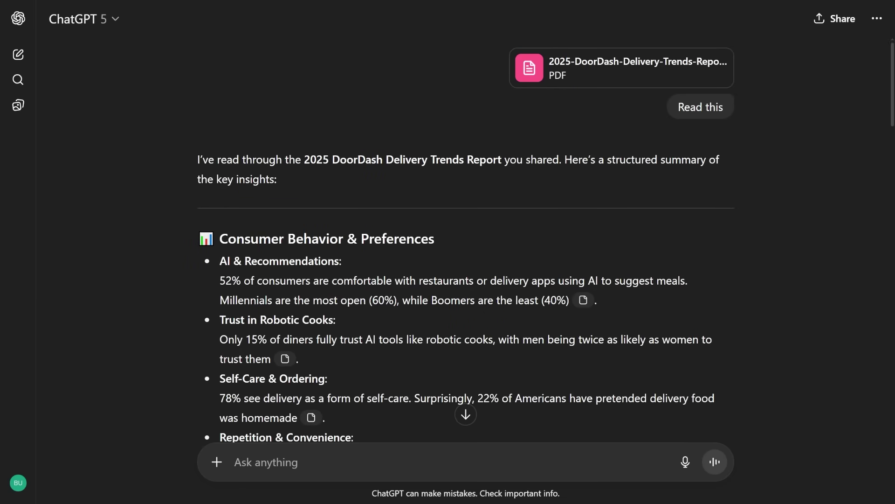
mouse_move(583, 308)
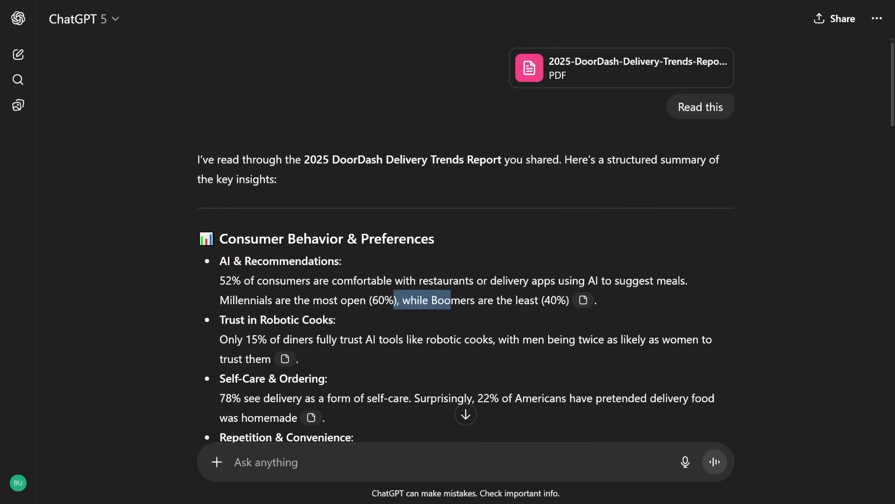
left_click_drag(450, 304, 569, 303)
left_click(709, 332)
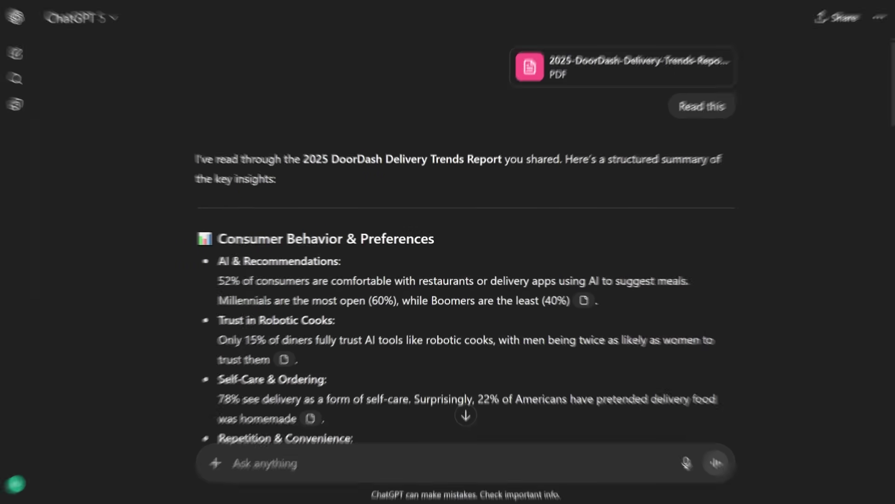